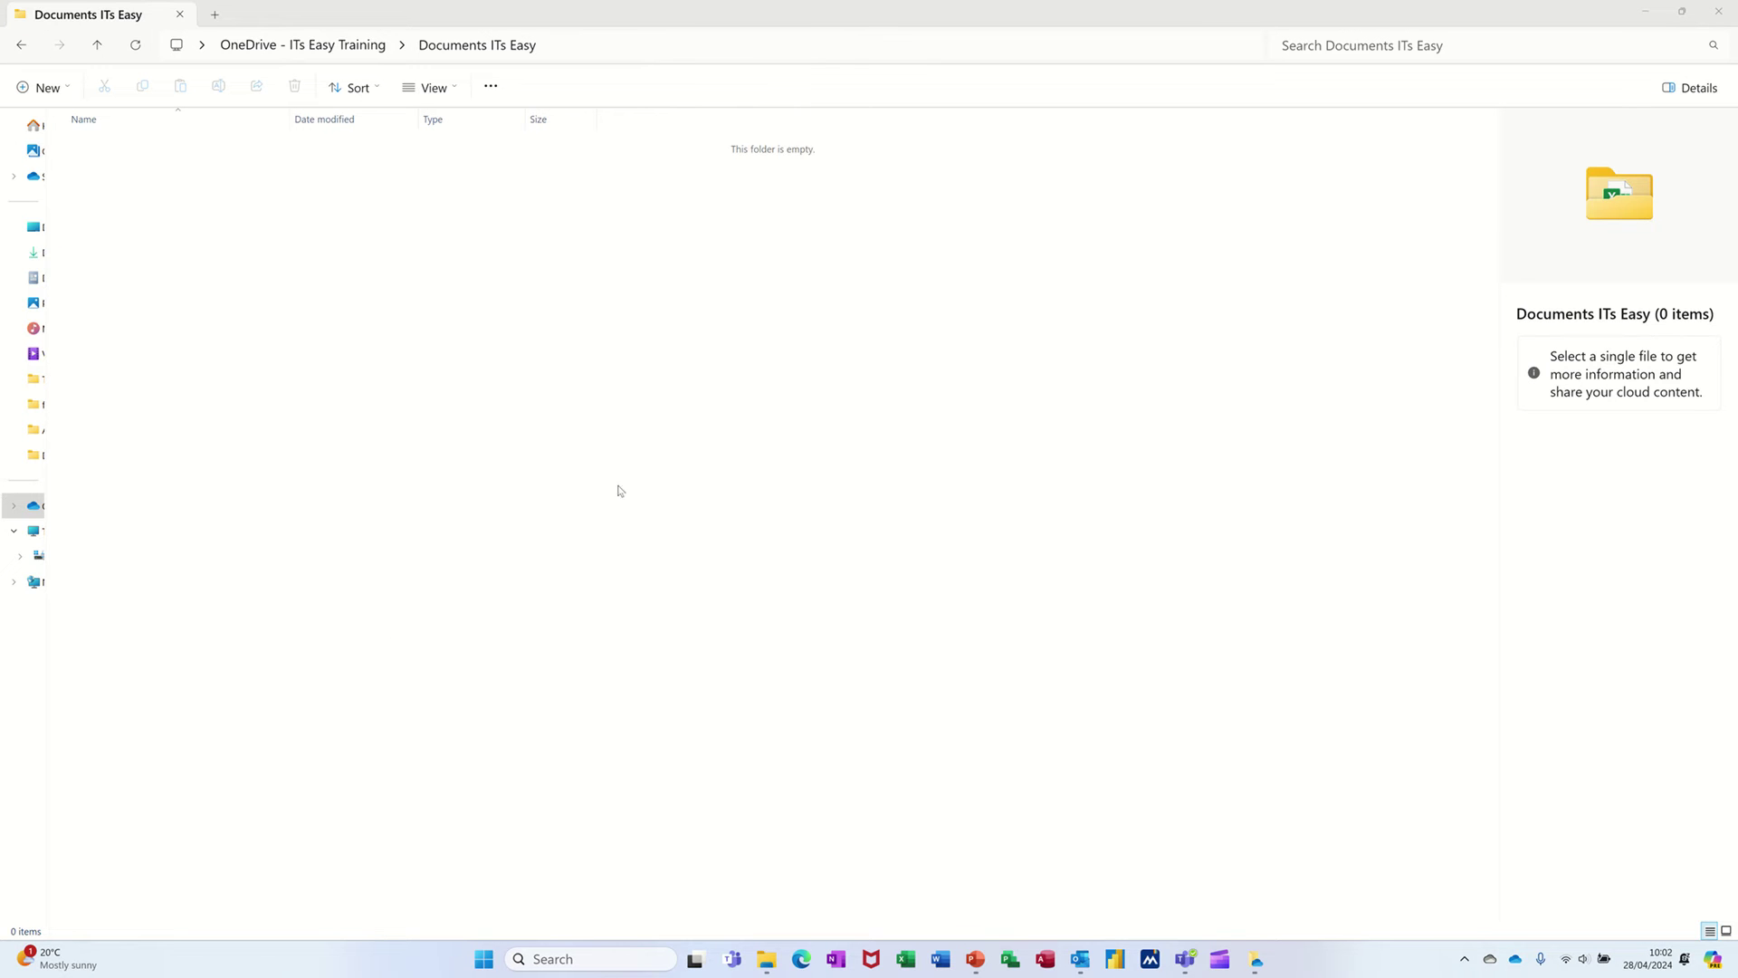
# Step: Create a new blank Excel workbook named Main in the ITs Easy folder
pyautogui.rightClick(415, 201)
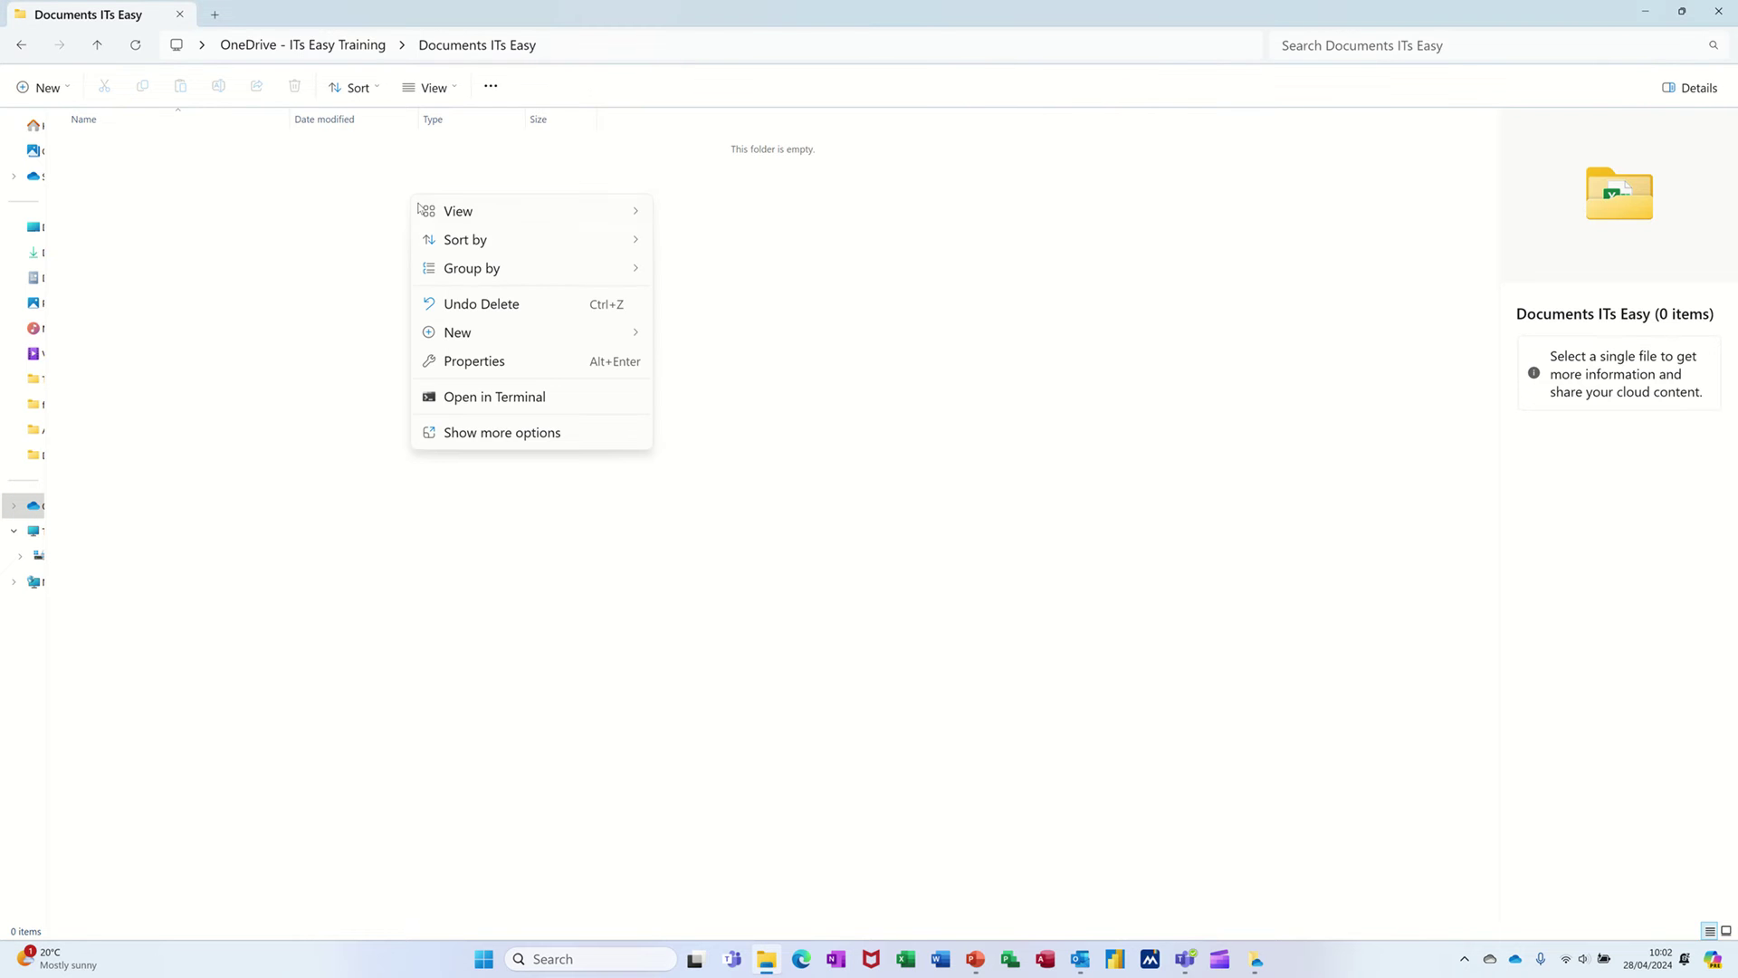
pyautogui.moveTo(487, 341)
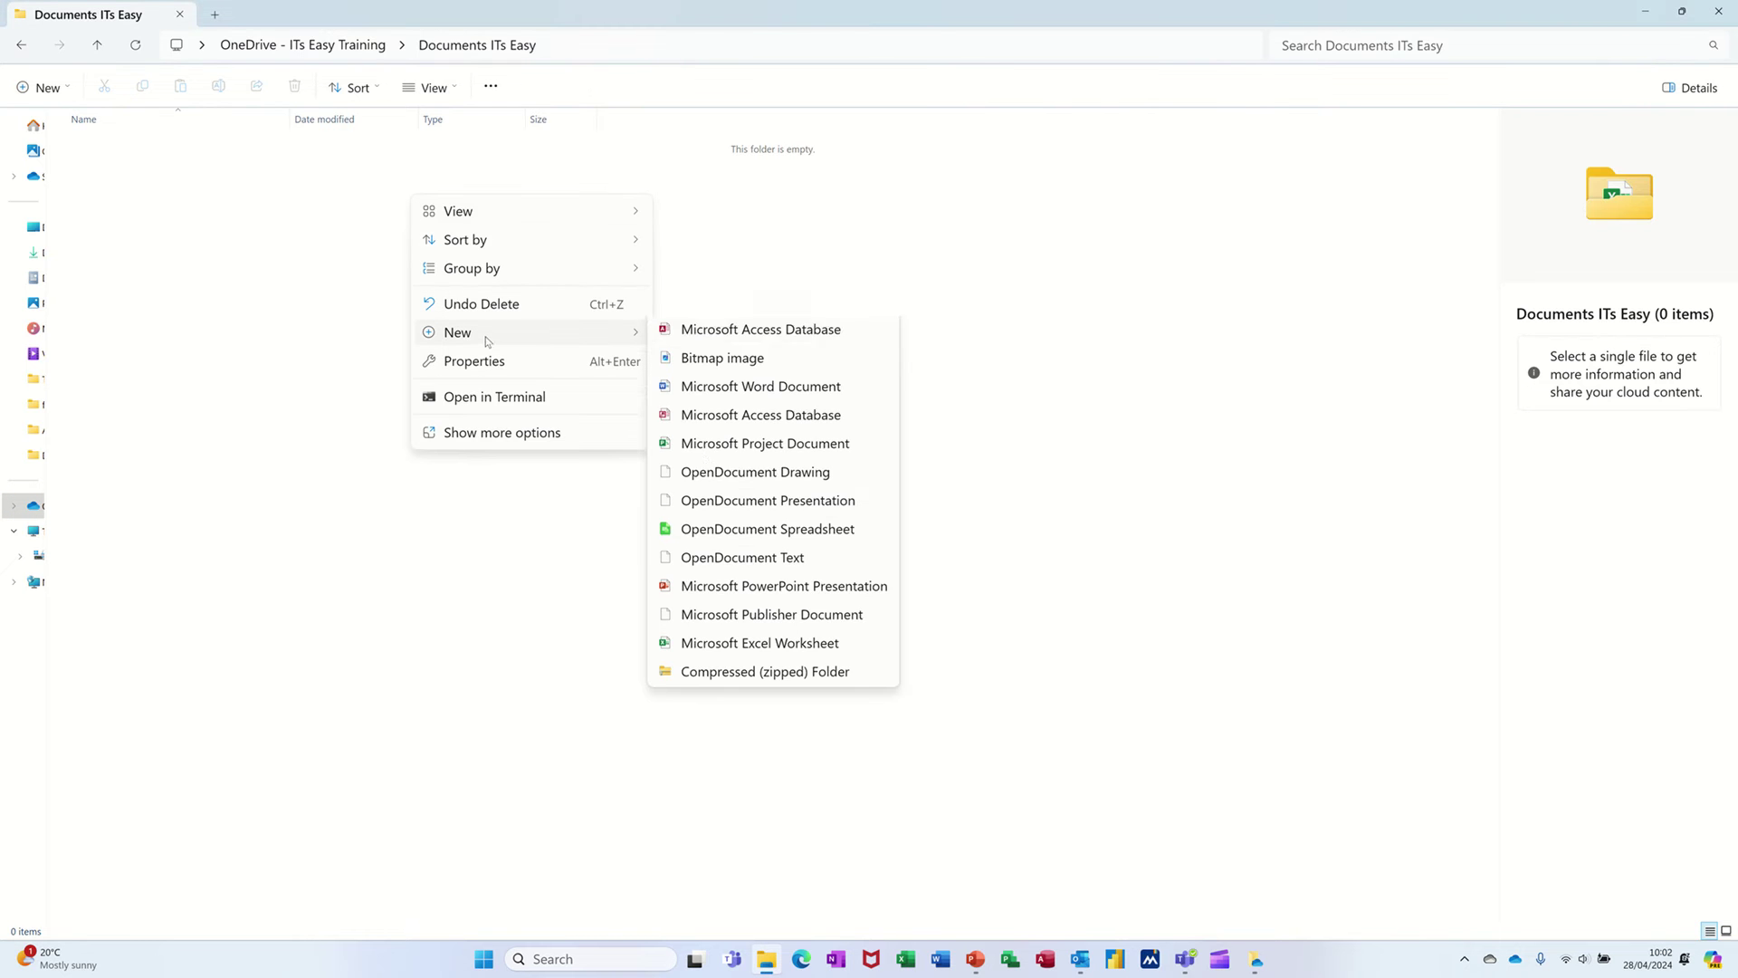
pyautogui.click(720, 699)
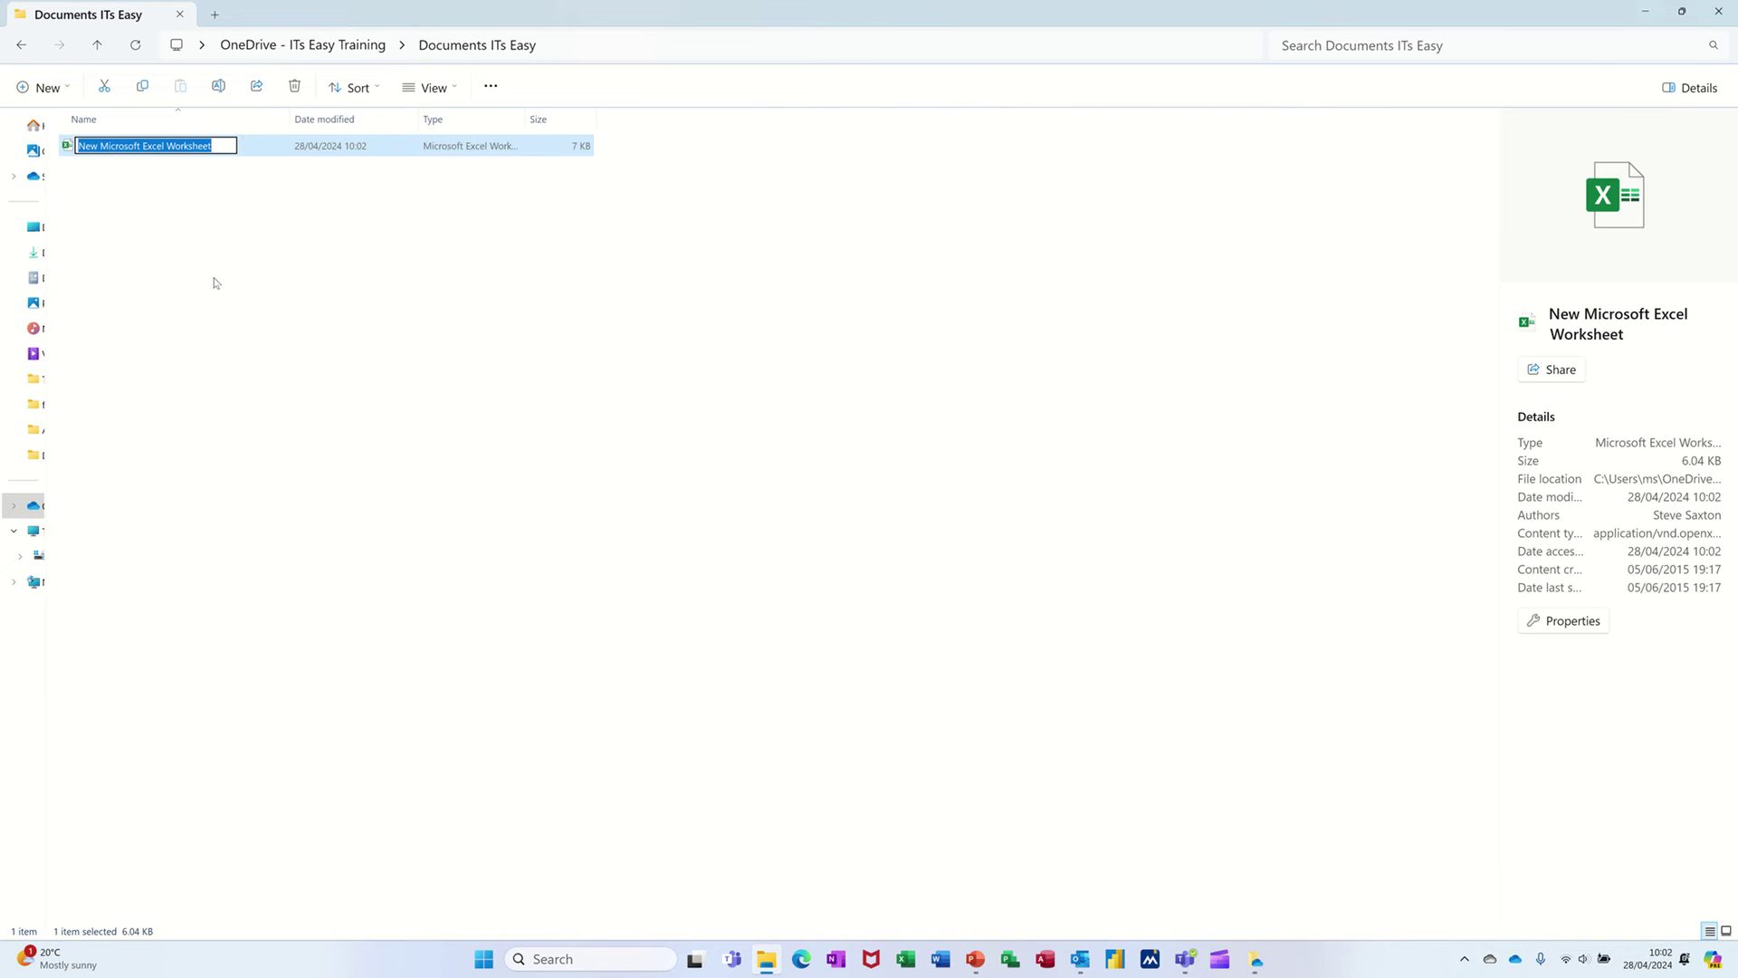
pyautogui.write('Main')
pyautogui.press('Return')
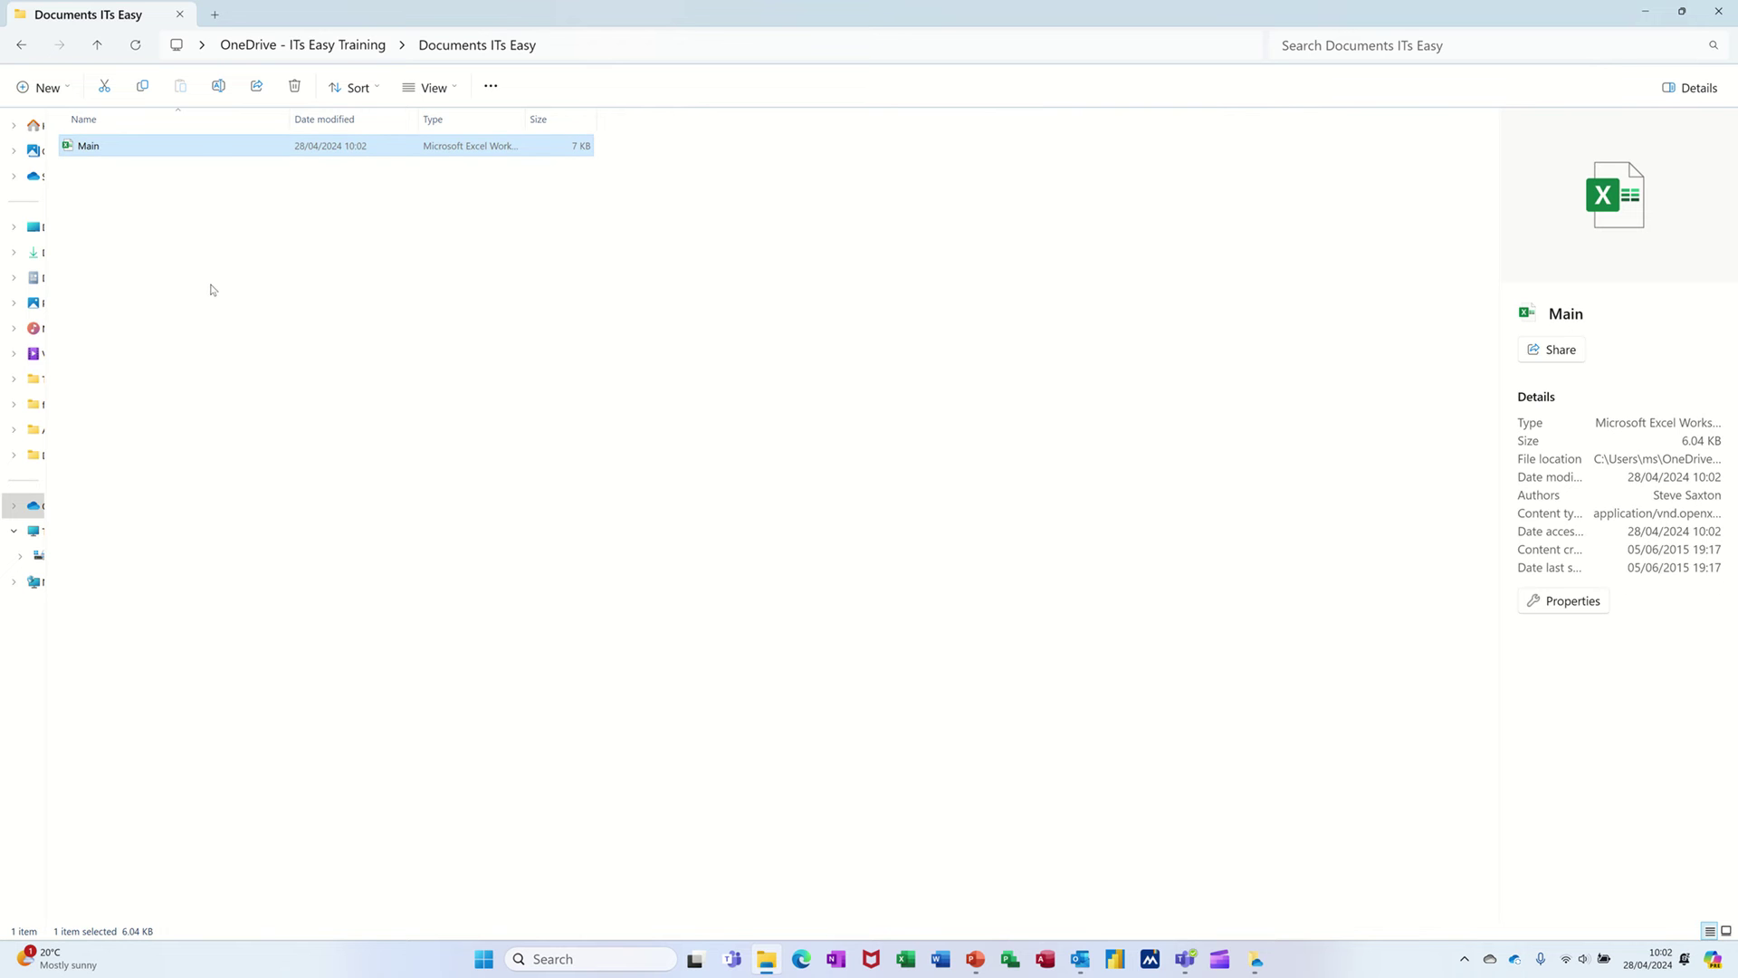
# Step: Create a second blank Excel workbook named 2024
pyautogui.rightClick(349, 278)
pyautogui.moveTo(516, 409)
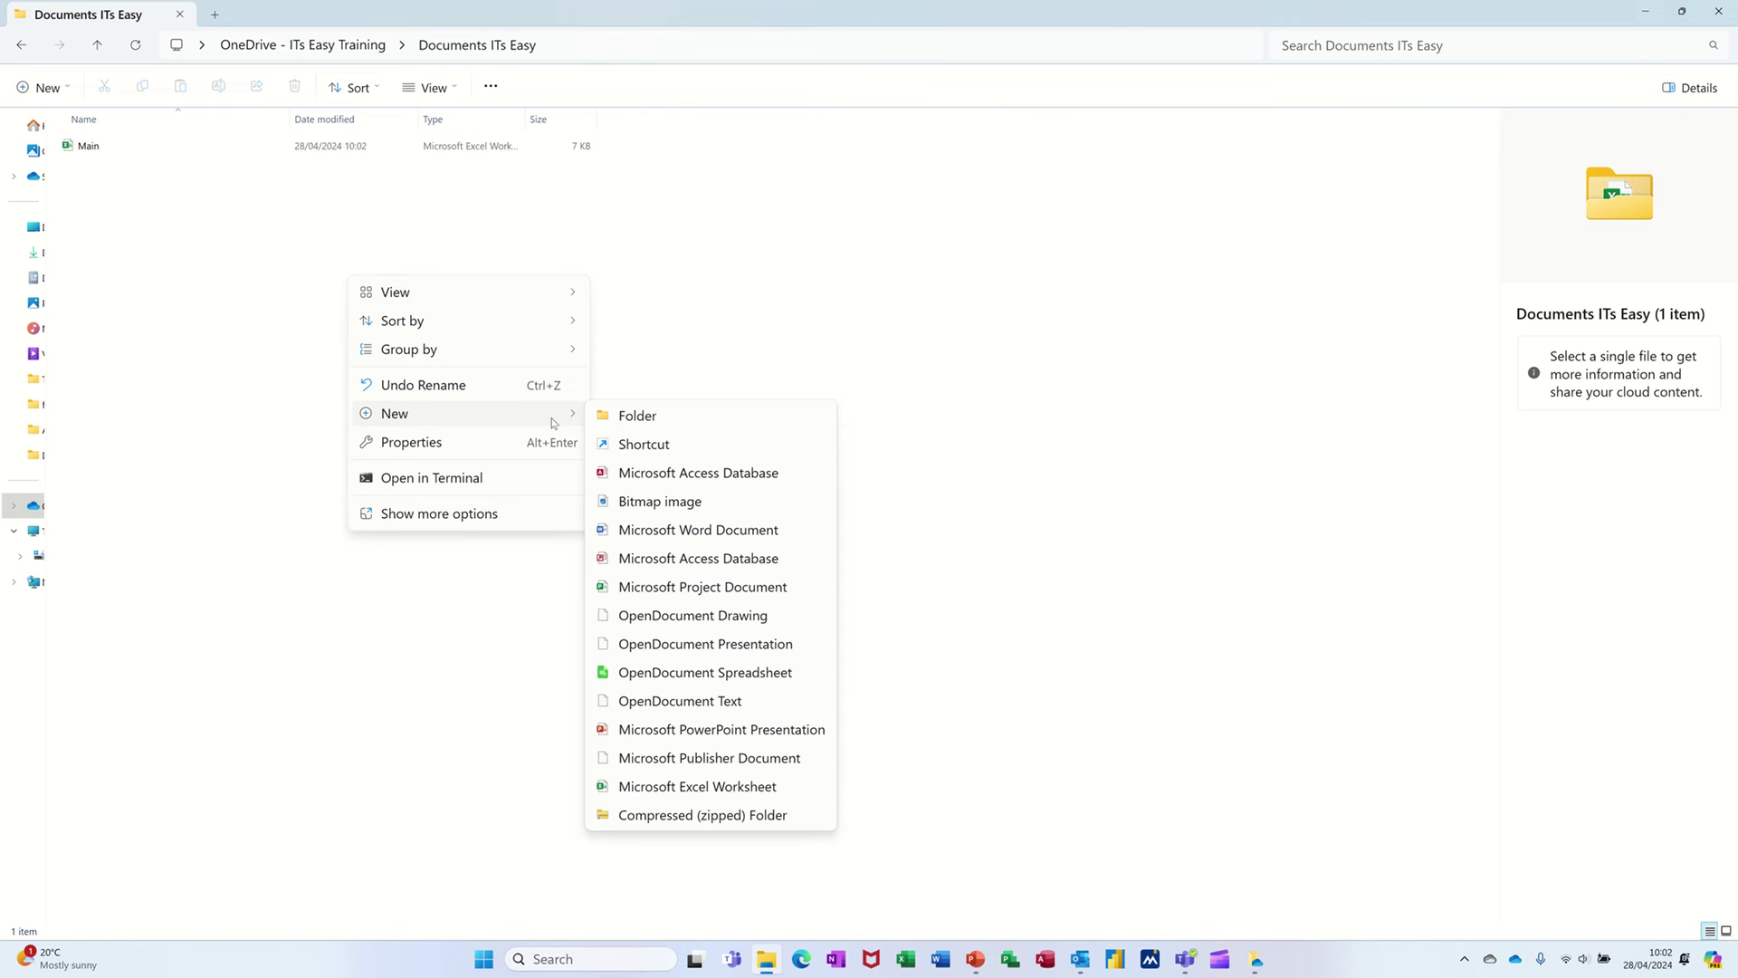
pyautogui.click(666, 786)
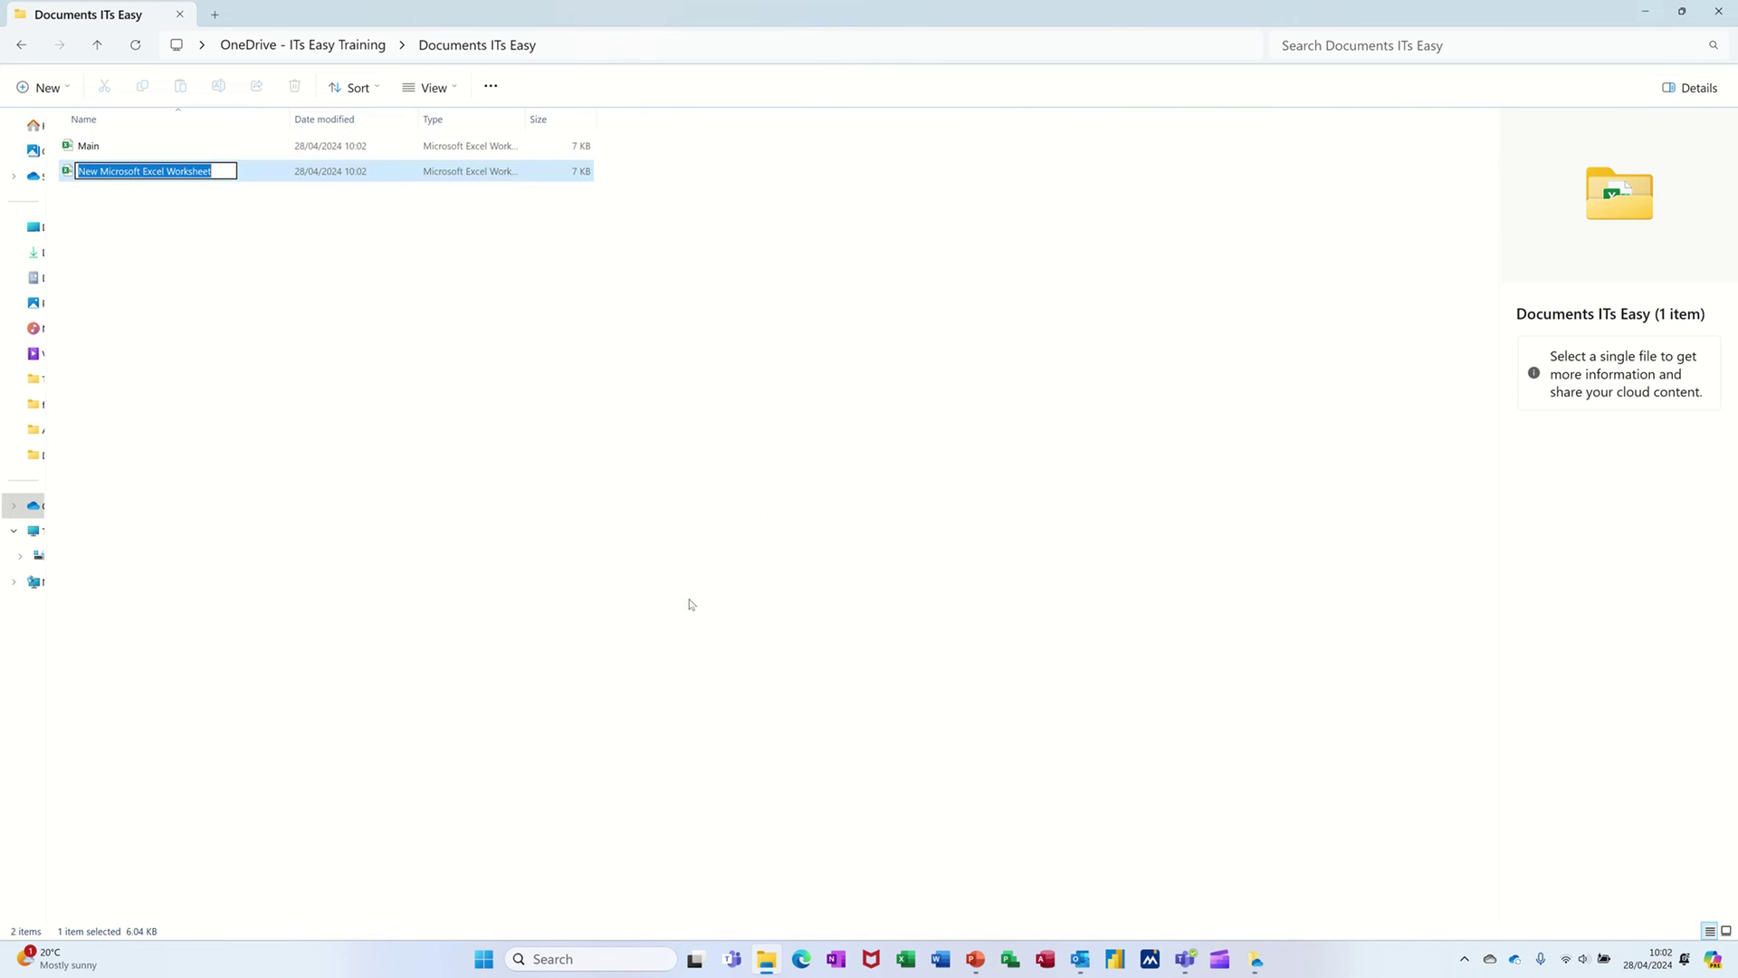
pyautogui.write('2024')
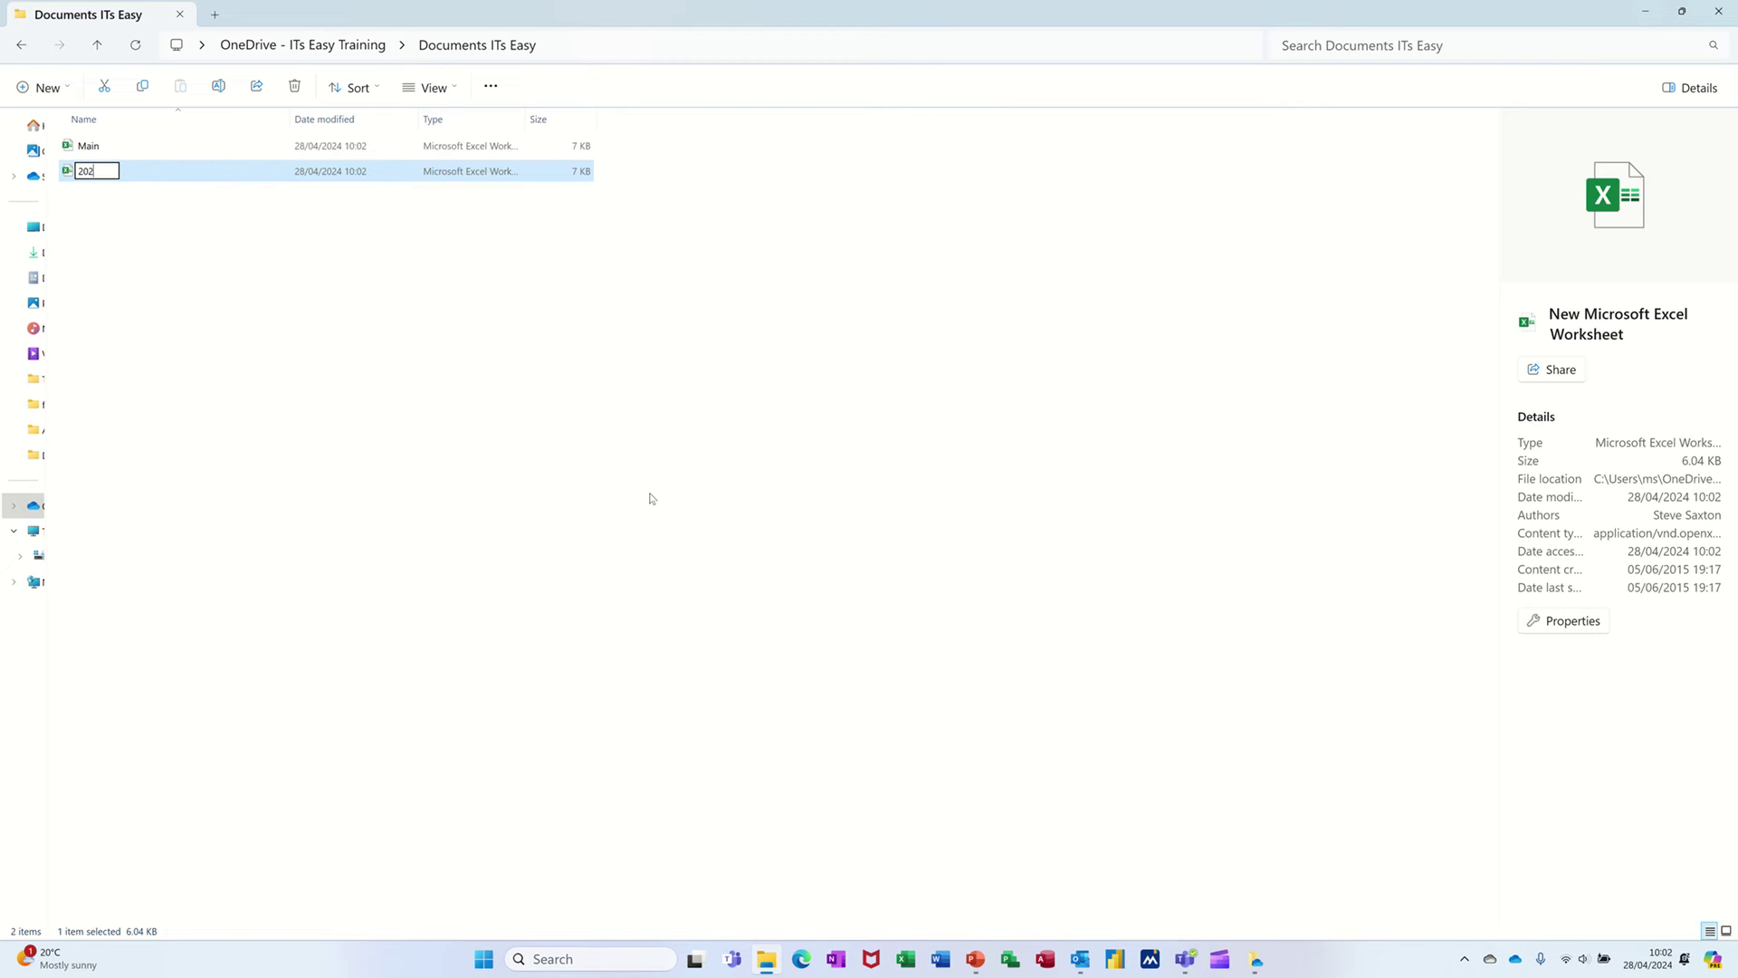
pyautogui.press('Return')
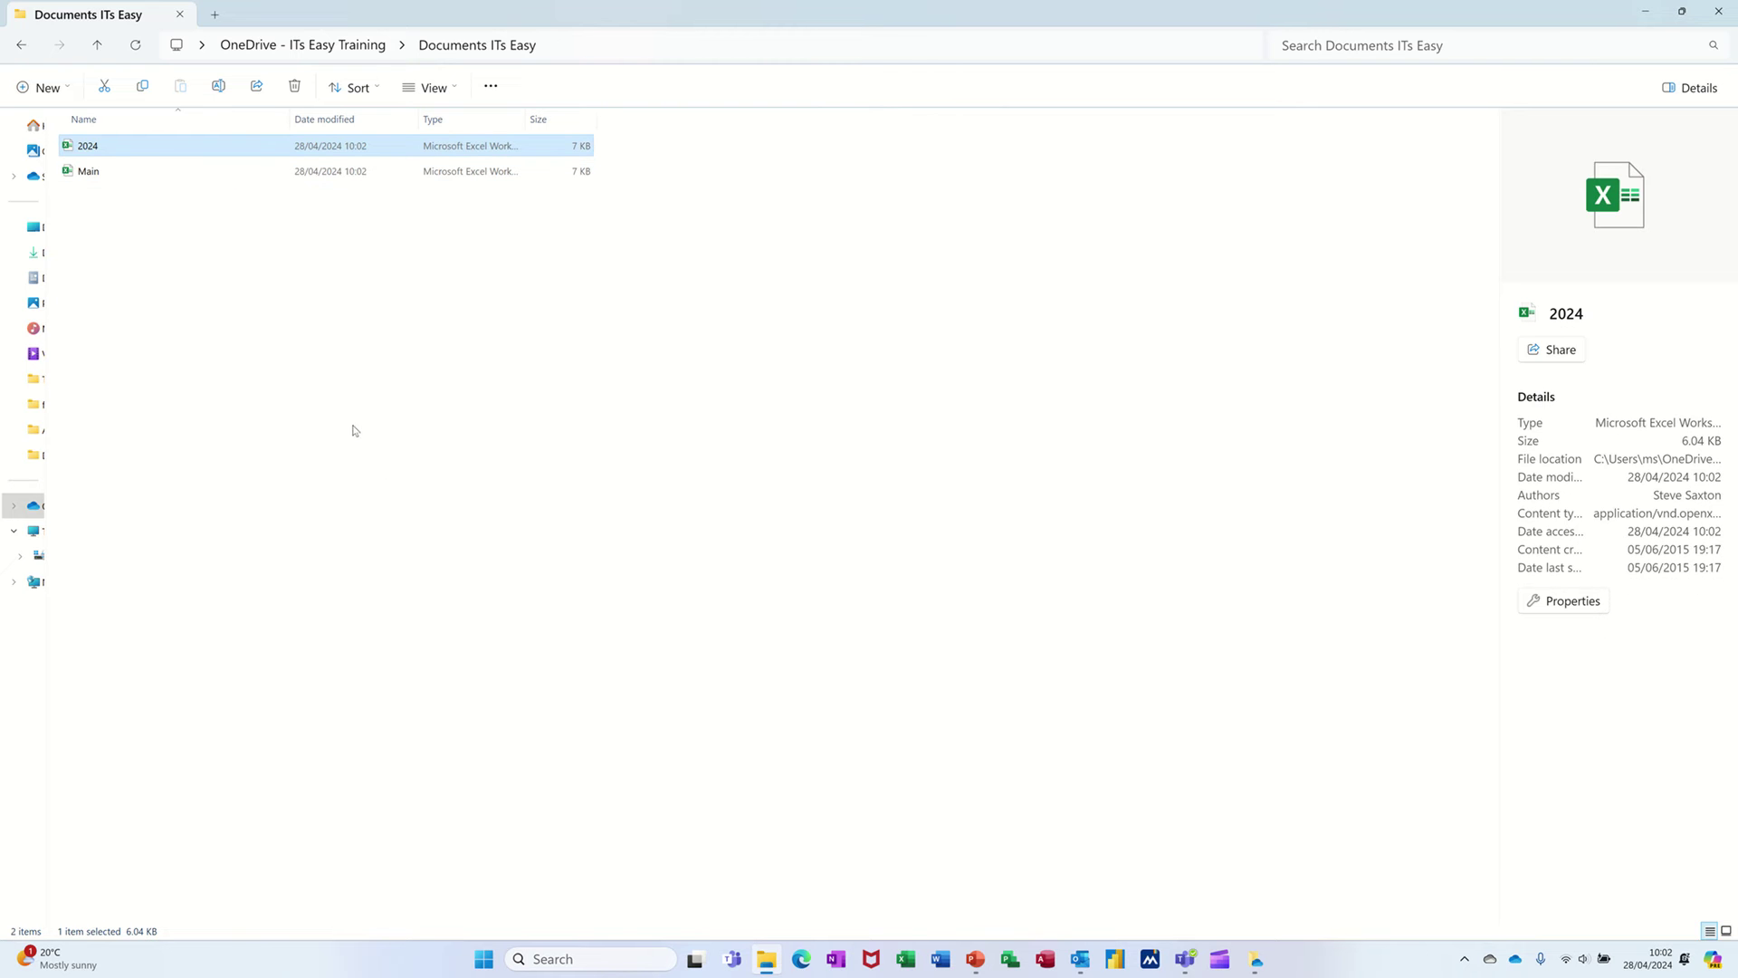
# Step: Create a third blank Excel workbook named 2025
pyautogui.rightClick(354, 430)
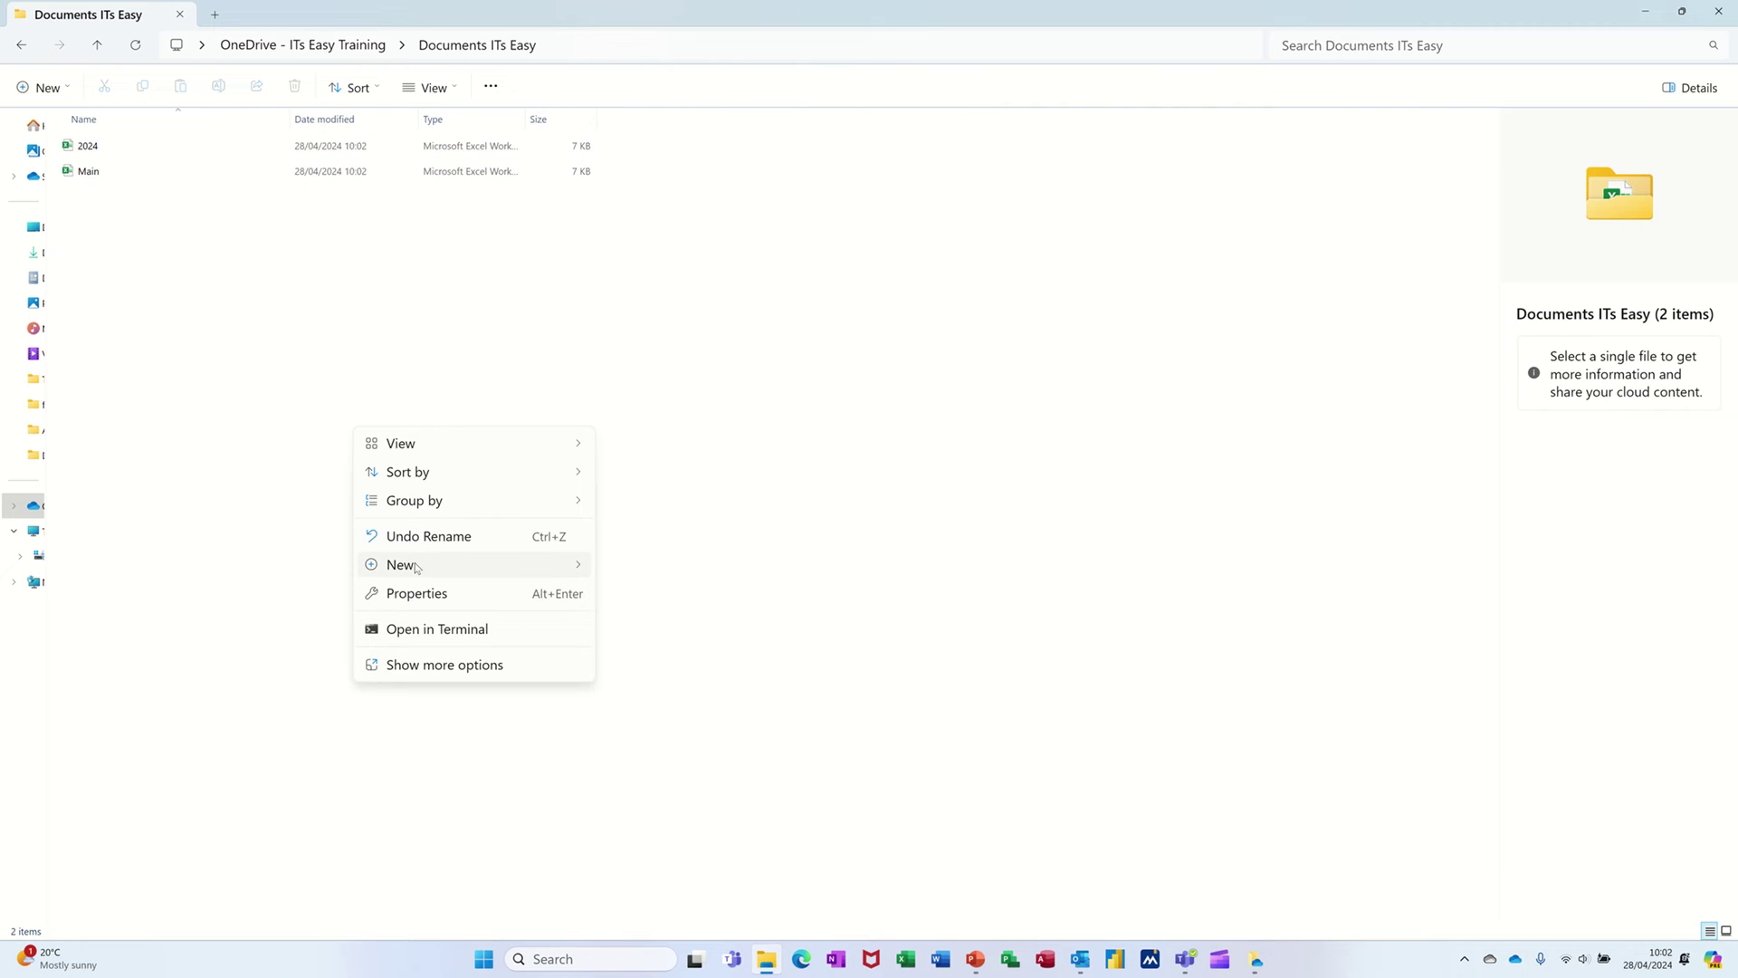
pyautogui.moveTo(419, 567)
pyautogui.click(667, 509)
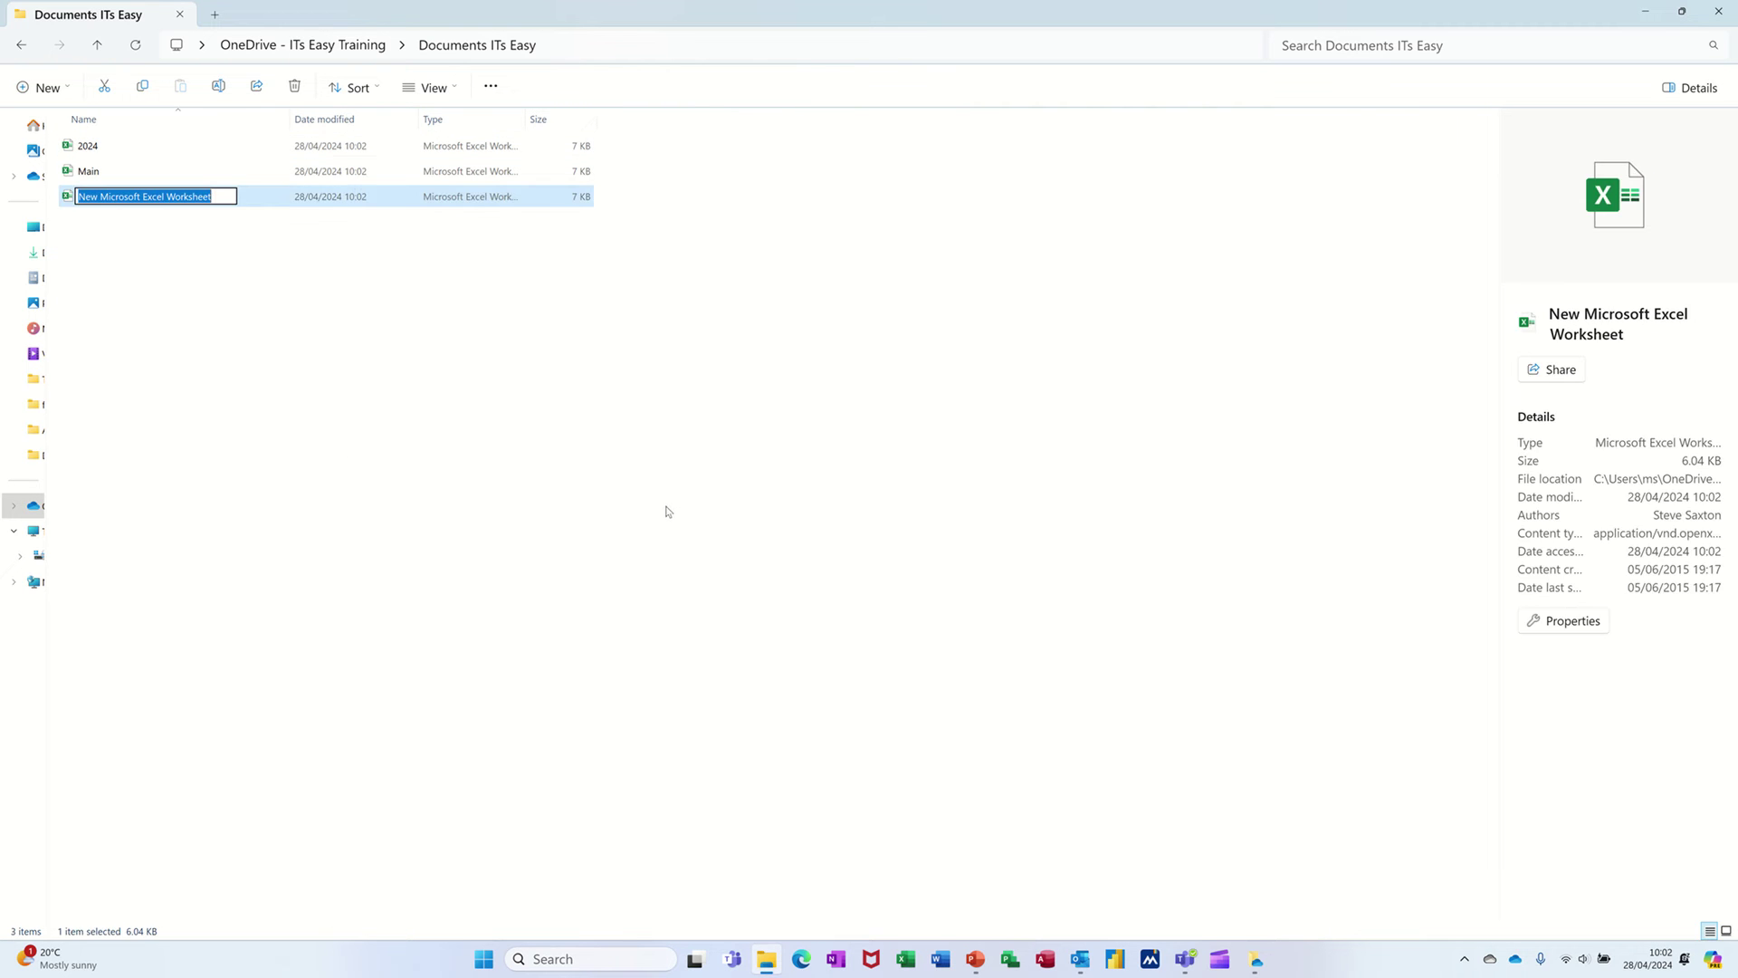
pyautogui.write('202')
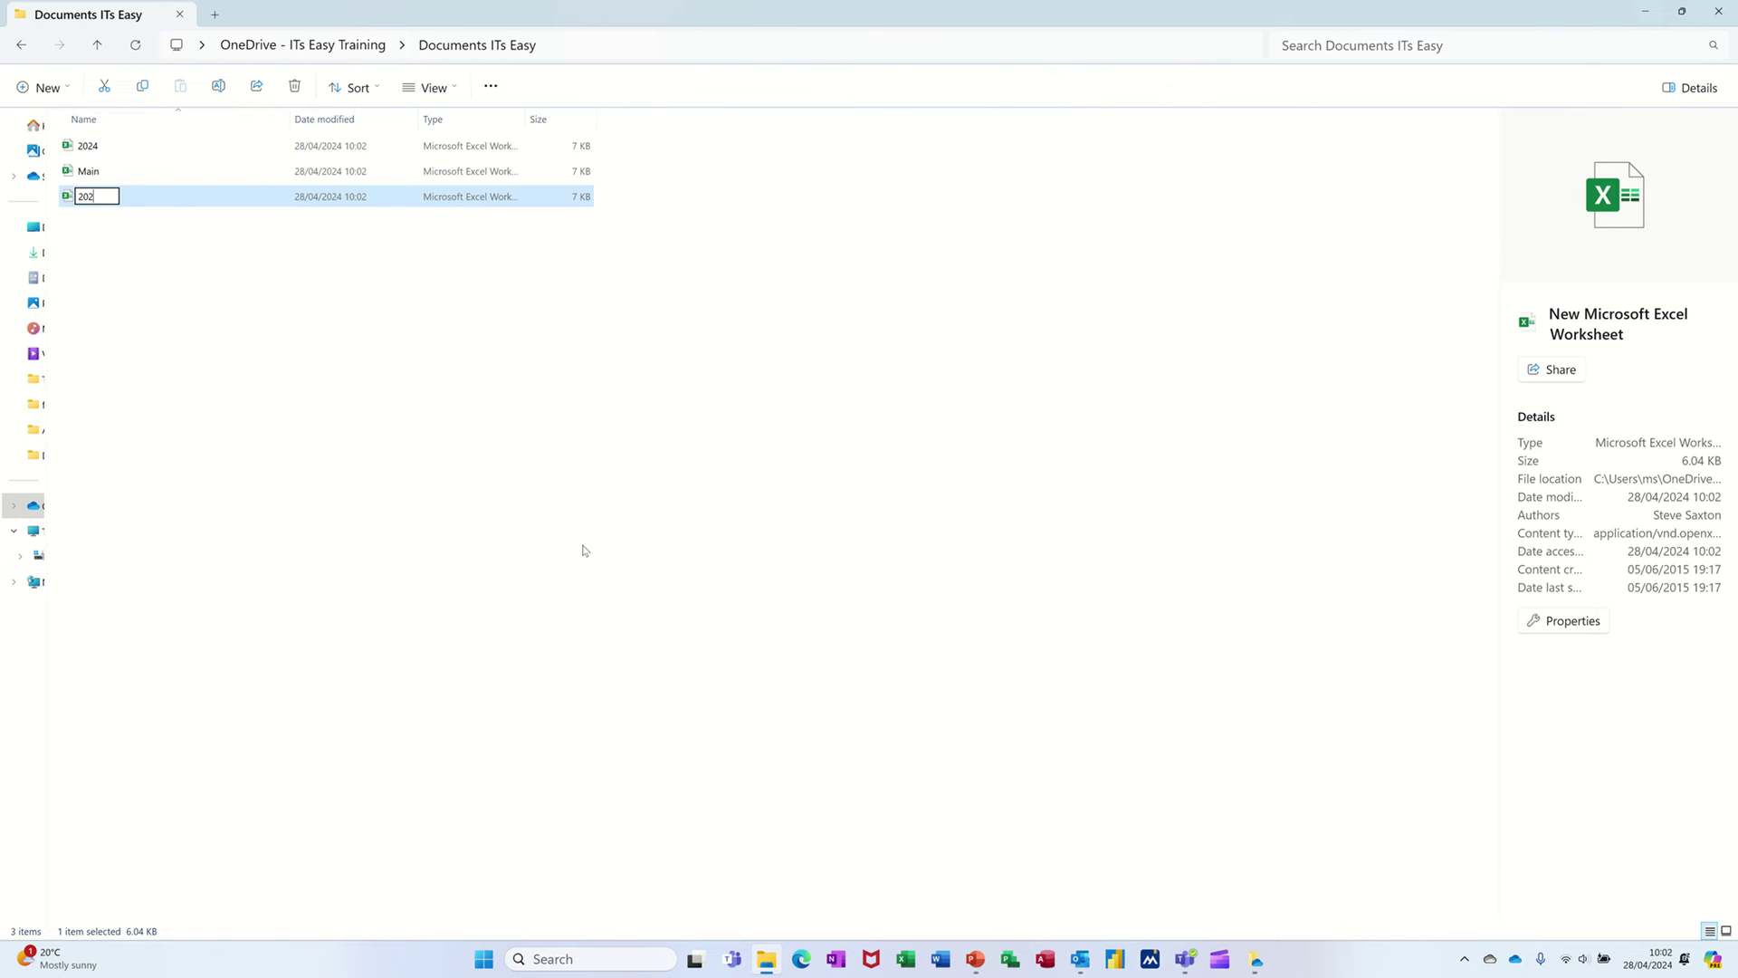
pyautogui.write('5')
pyautogui.press('Return')
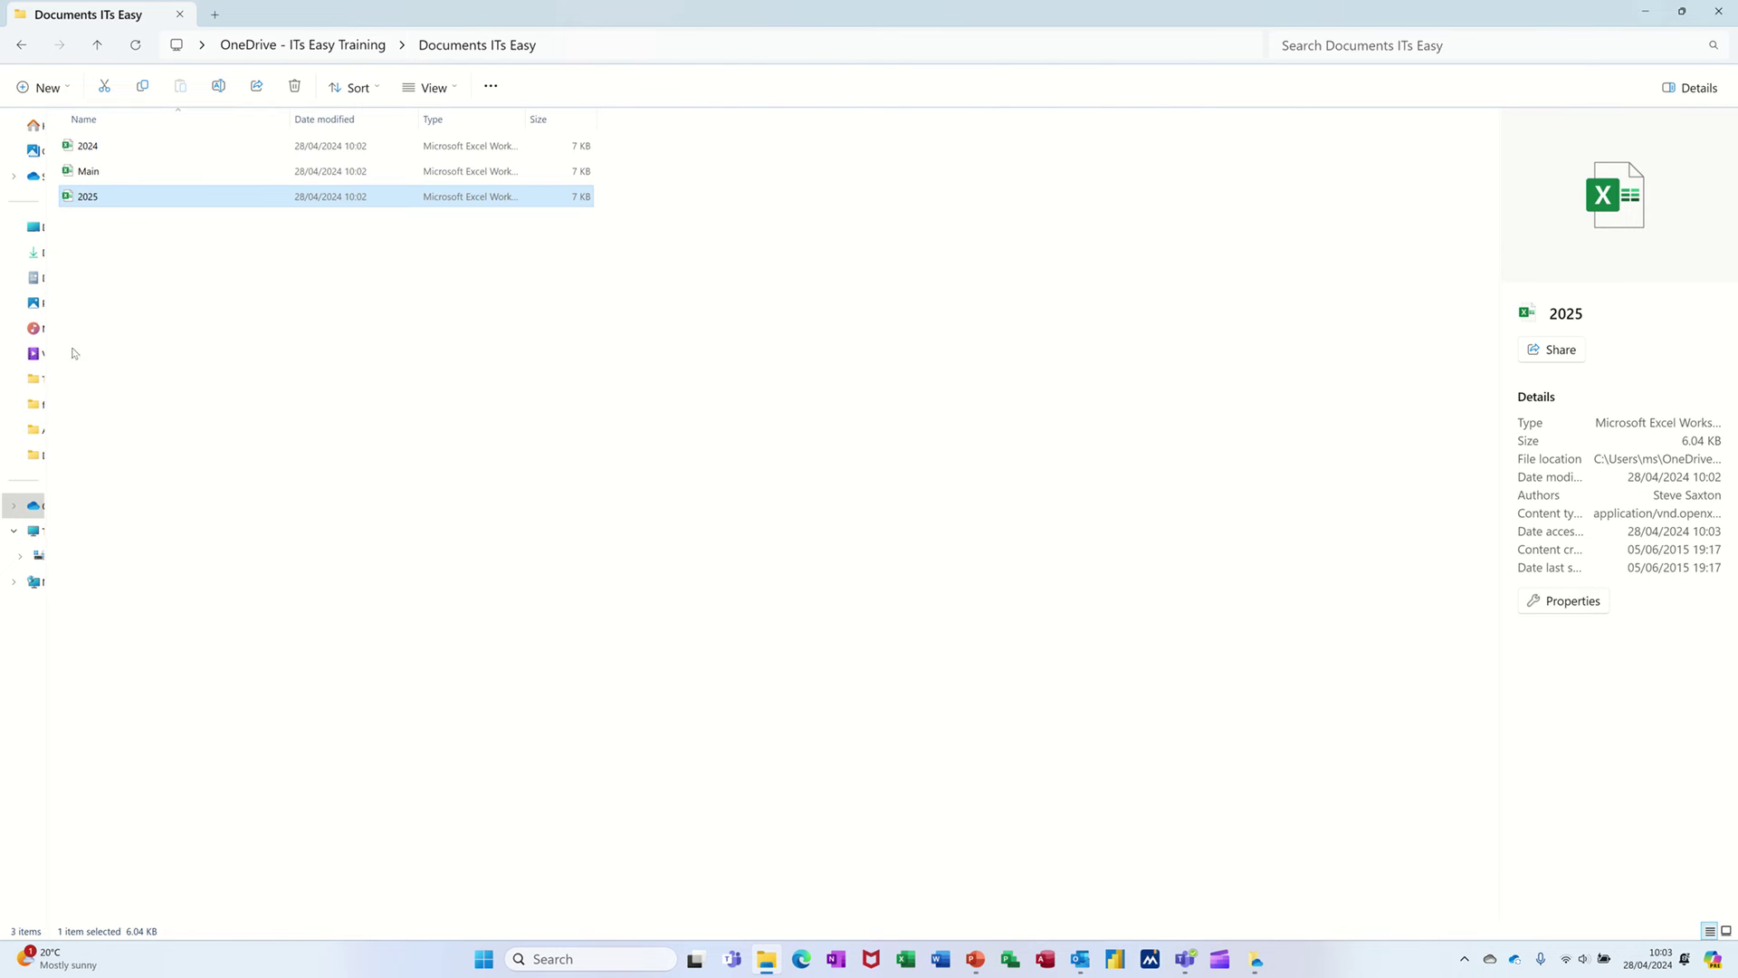
# Step: Open the 2024 workbook with AutoSave off and enter 4444 in B2 in Accounting format
pyautogui.doubleClick(109, 150)
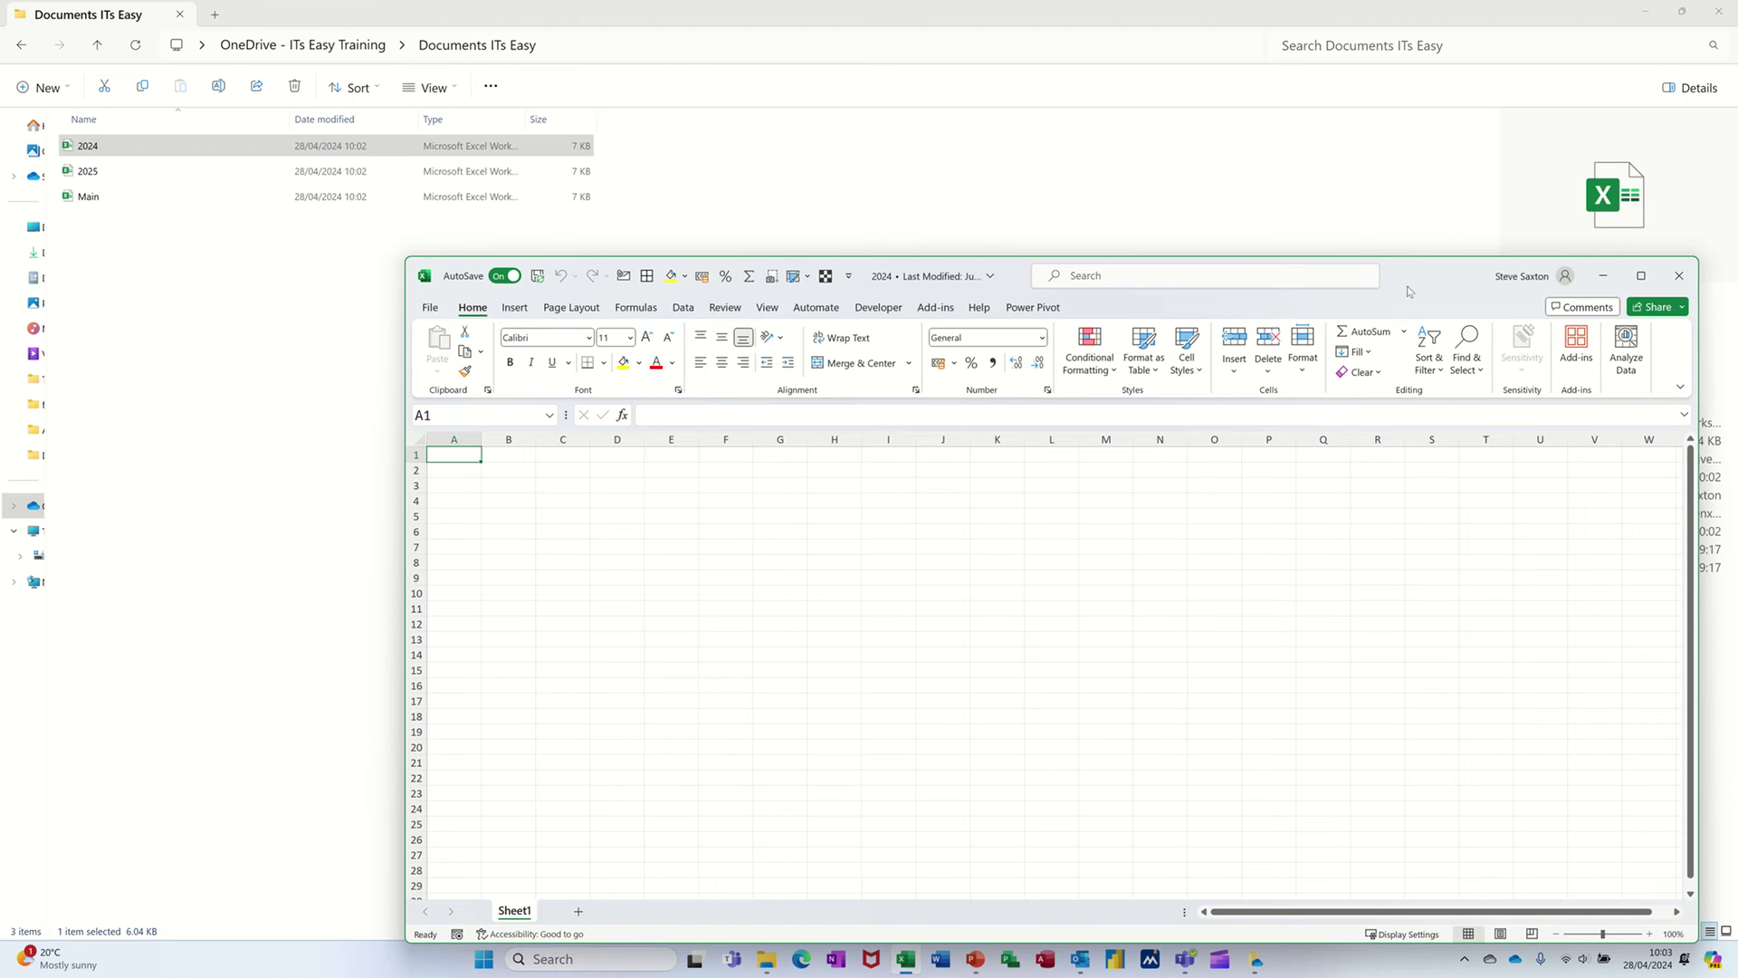
pyautogui.click(228, 233)
pyautogui.click(223, 427)
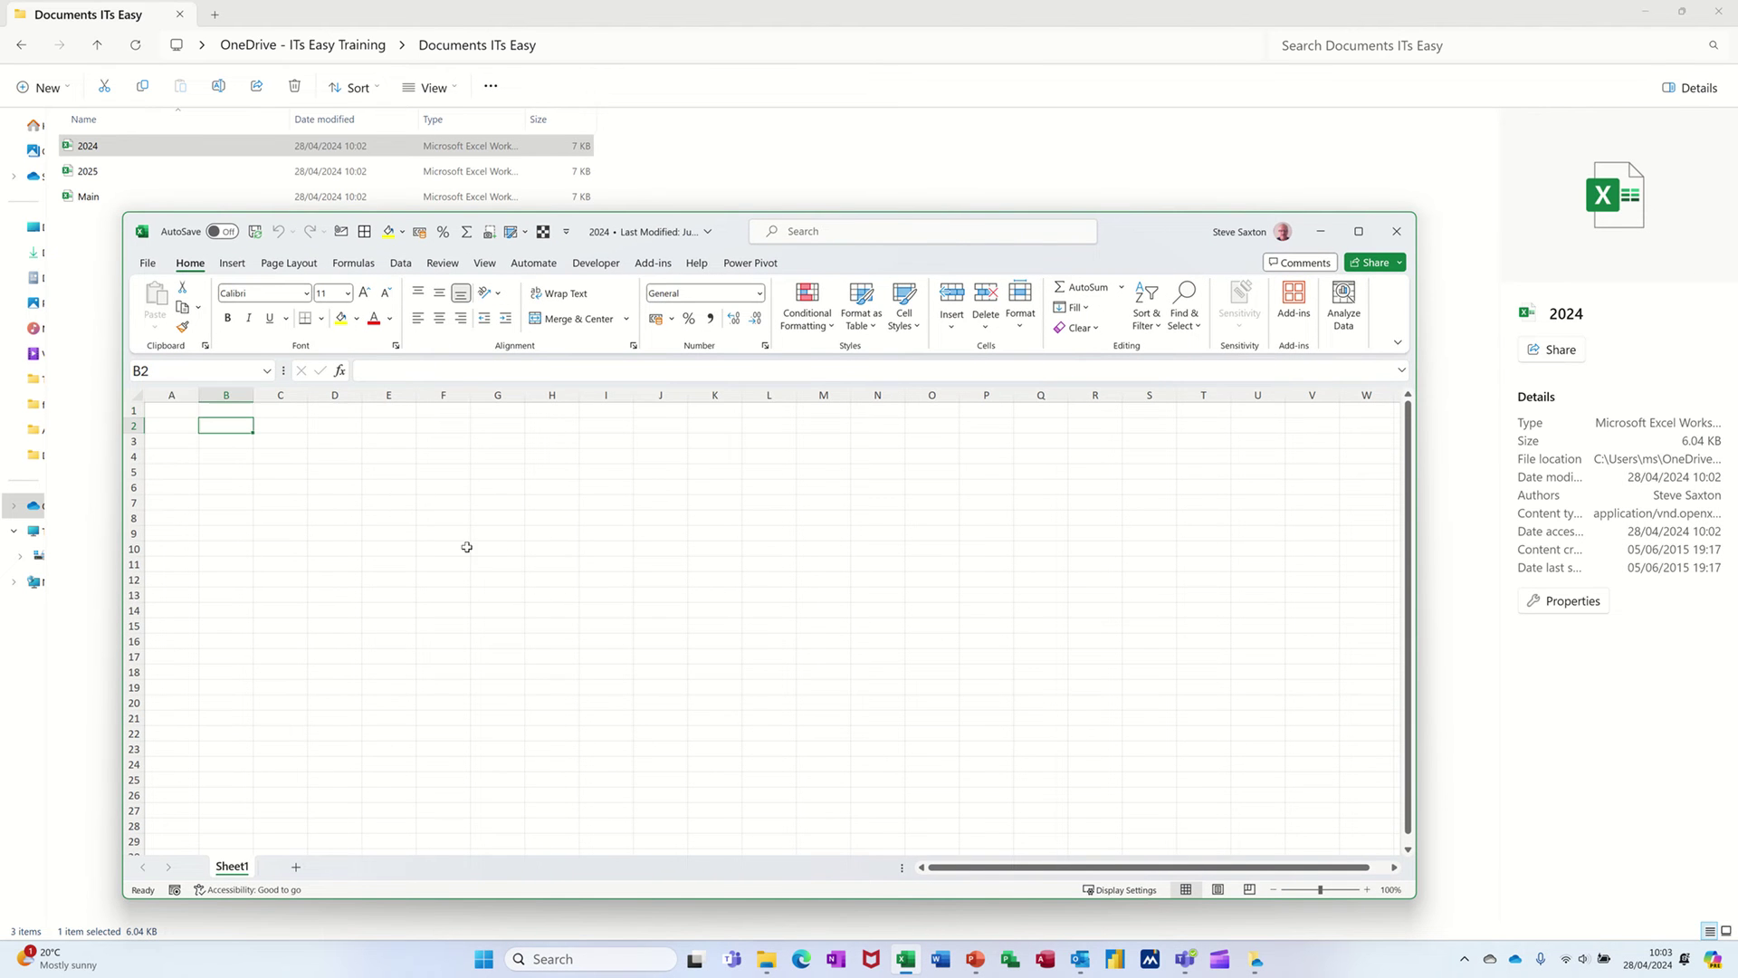
pyautogui.scroll(9, 597, 608)
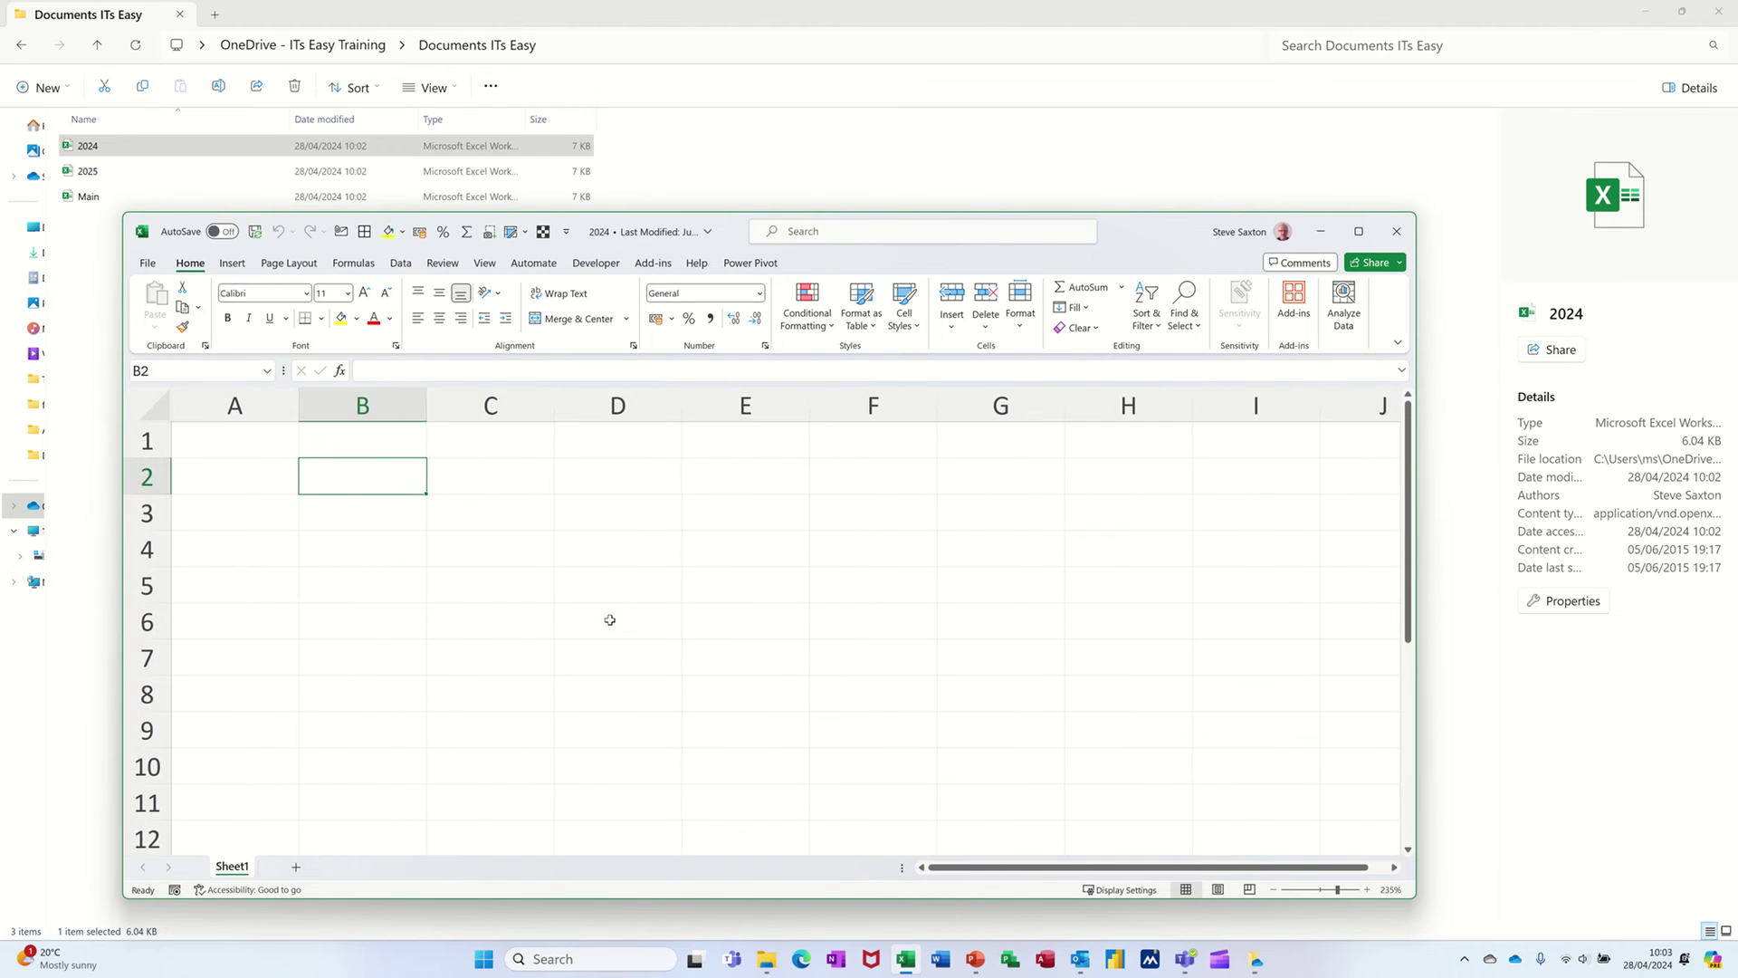
pyautogui.write('4444')
pyautogui.press('Return')
pyautogui.click(370, 477)
pyautogui.click(656, 319)
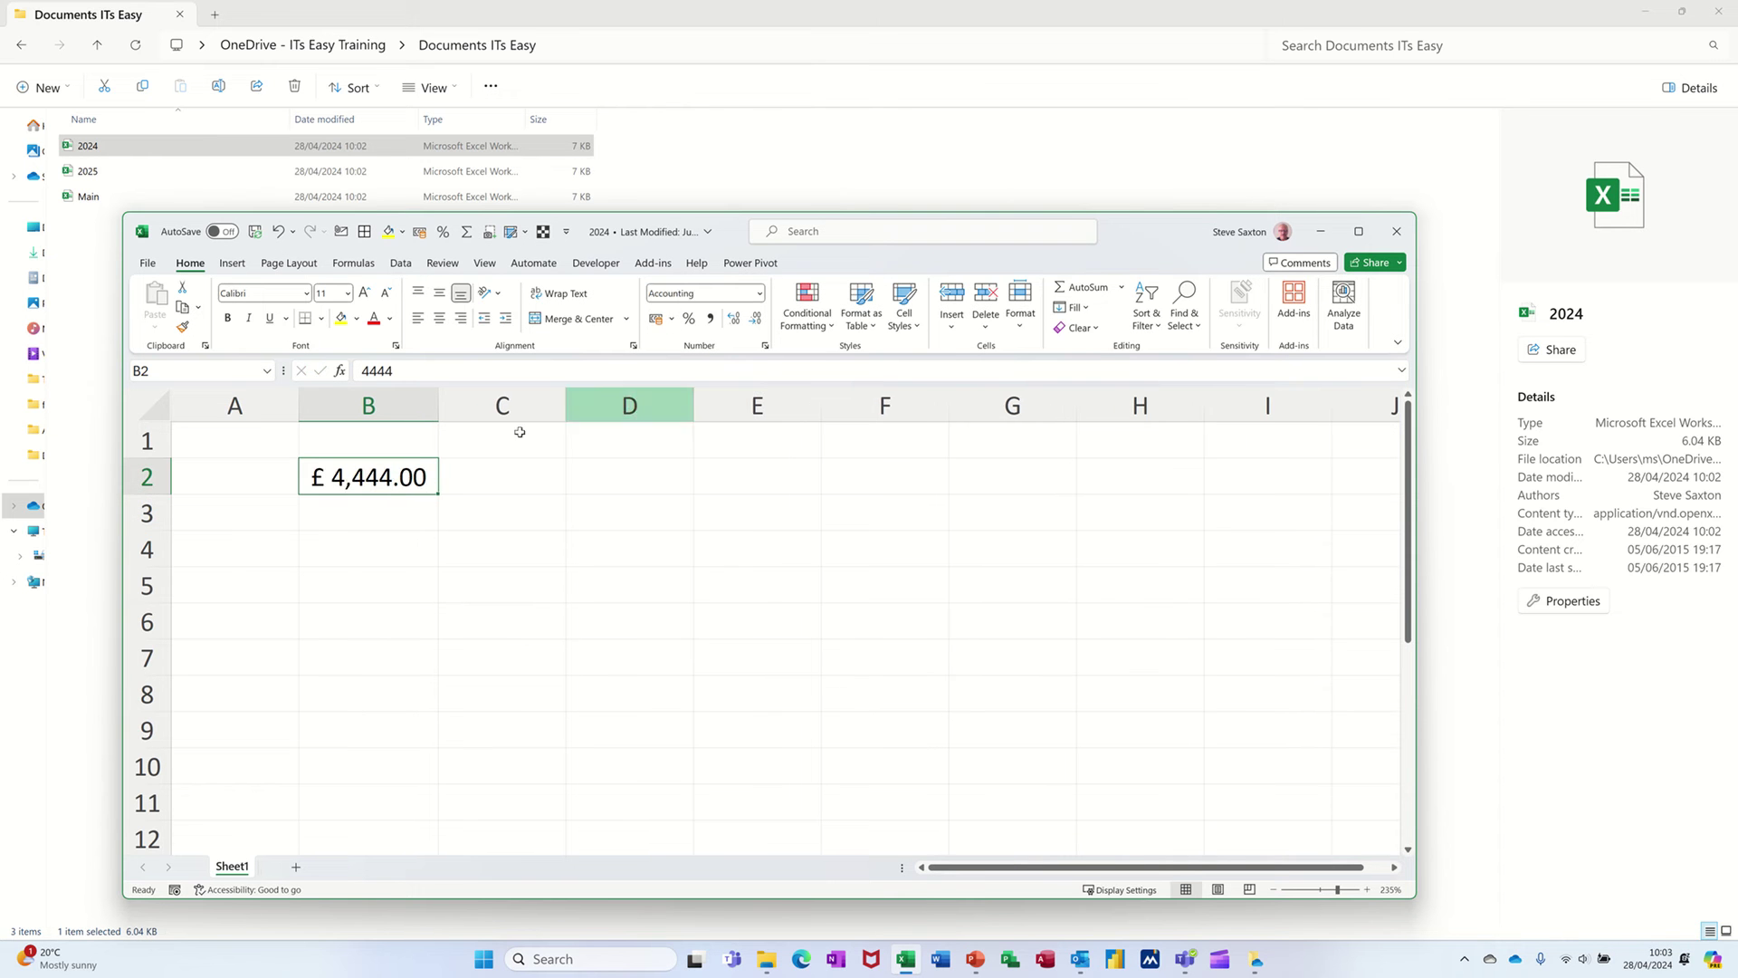
# Step: Add the heading Sales in B1 of the 2024 workbook
pyautogui.click(399, 440)
pyautogui.write('Sales')
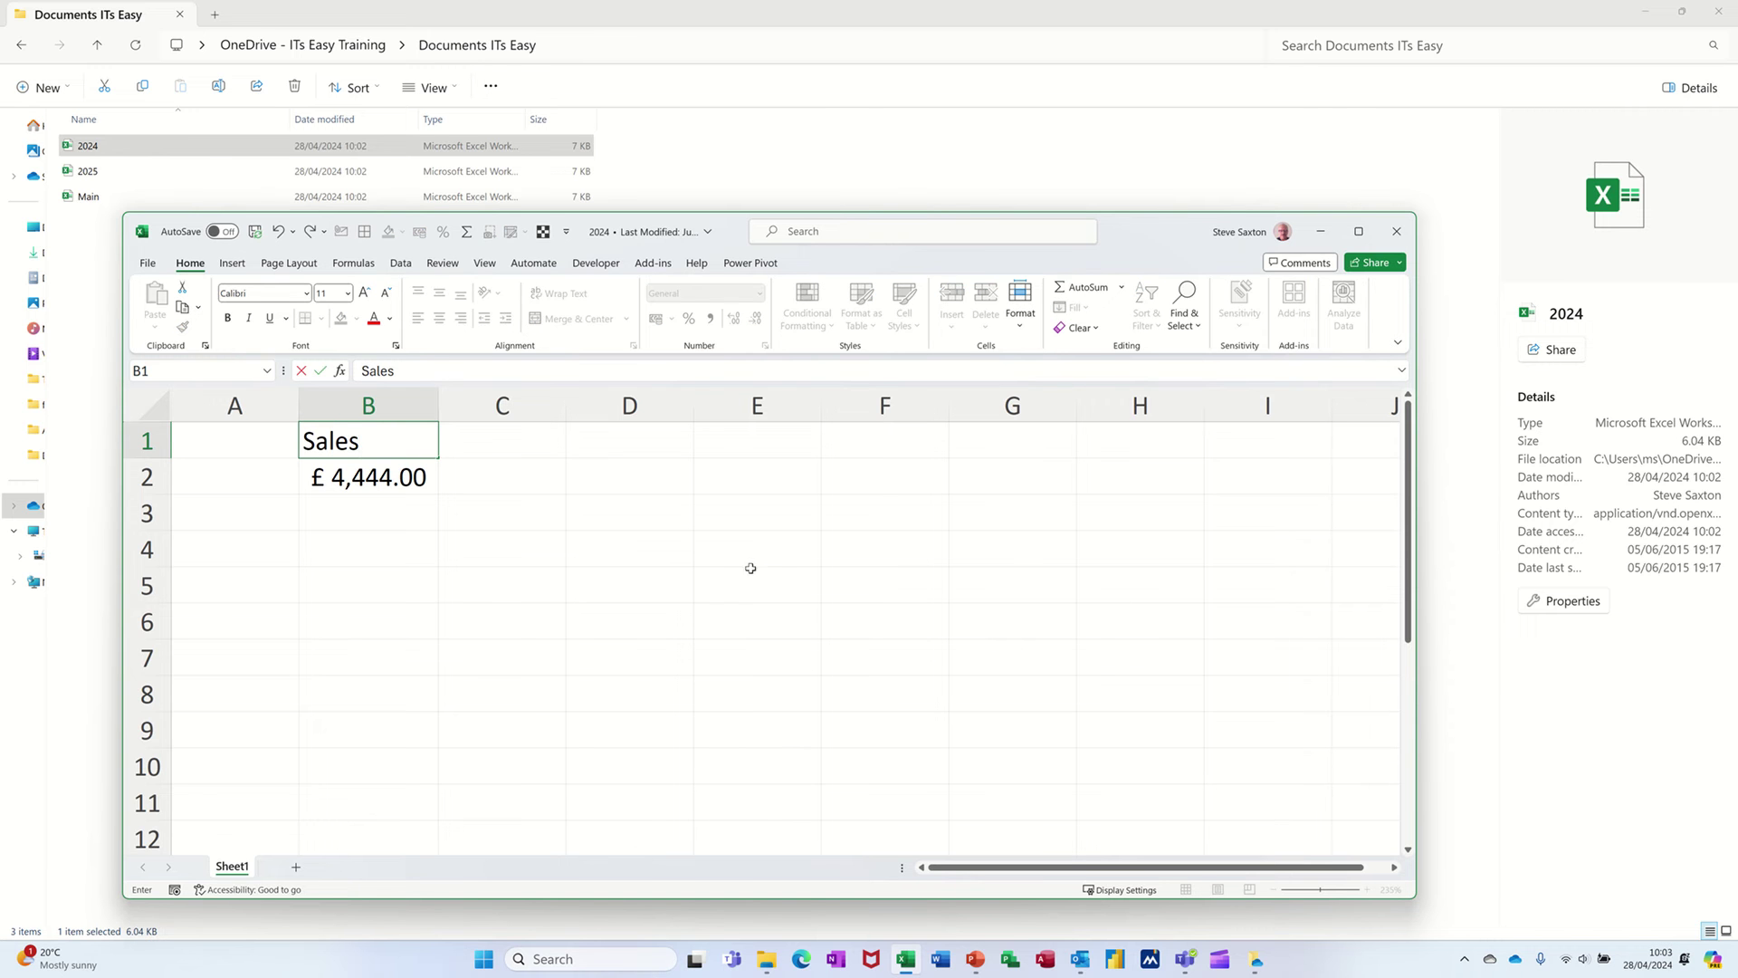
pyautogui.click(634, 541)
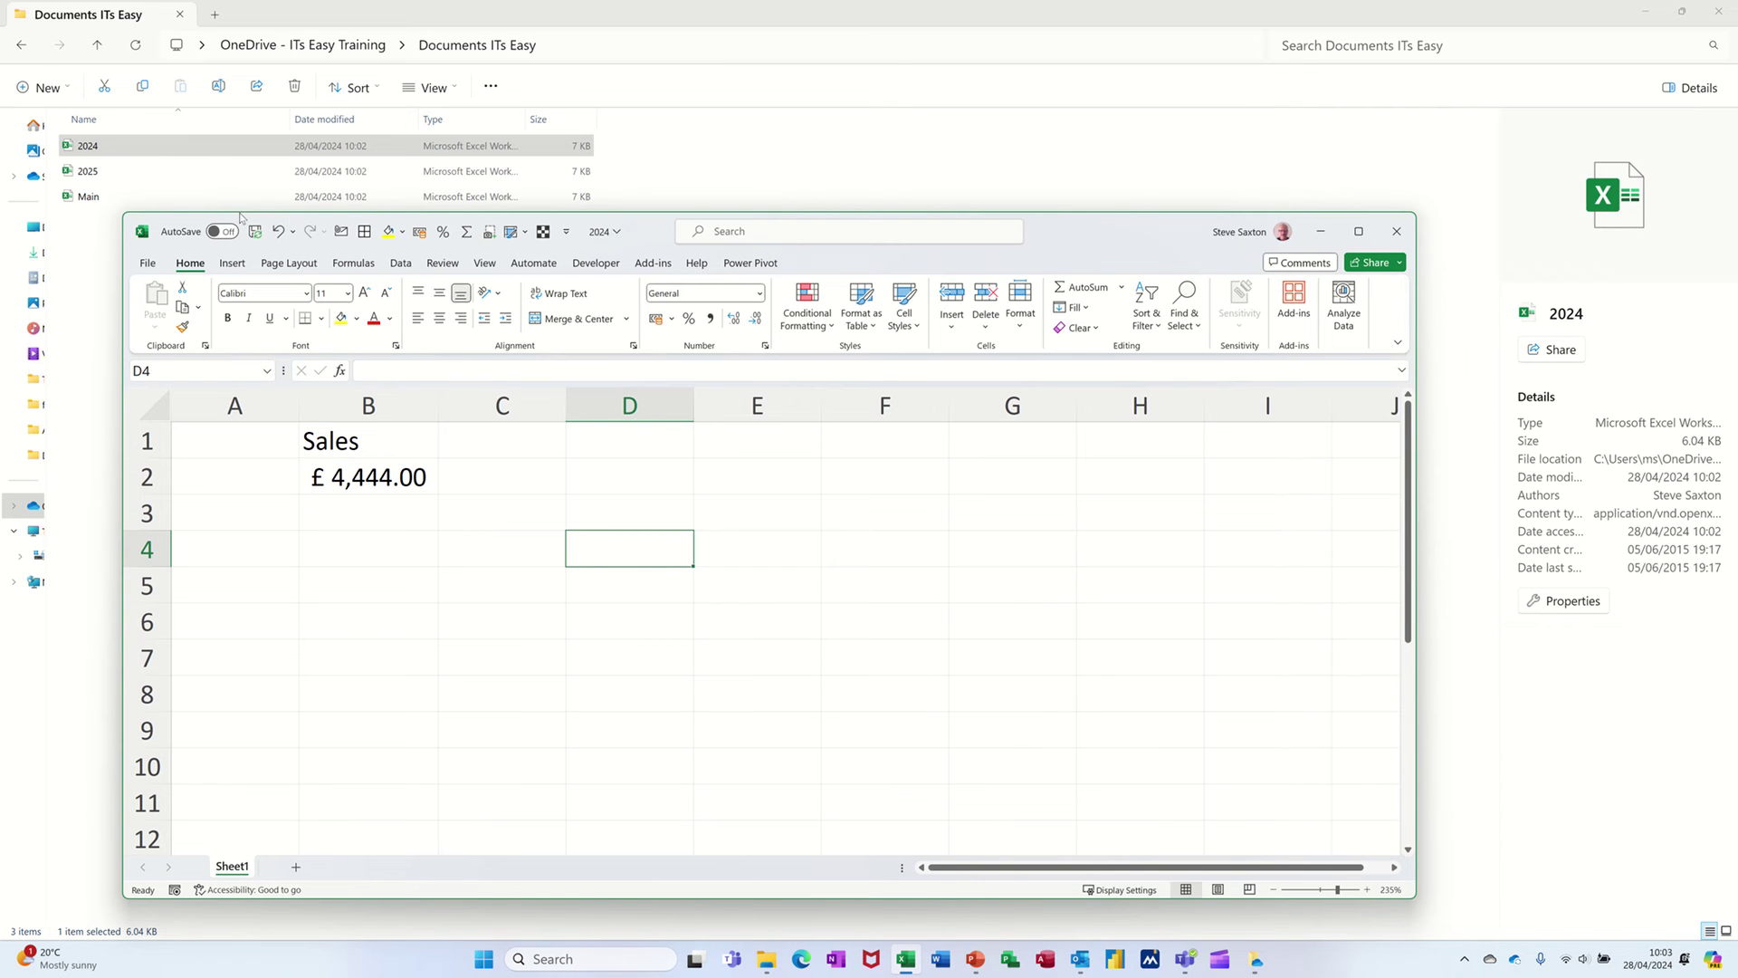
# Step: Open Main with AutoSave off and enter a formula in B2 linking to 2024's B2
pyautogui.doubleClick(107, 198)
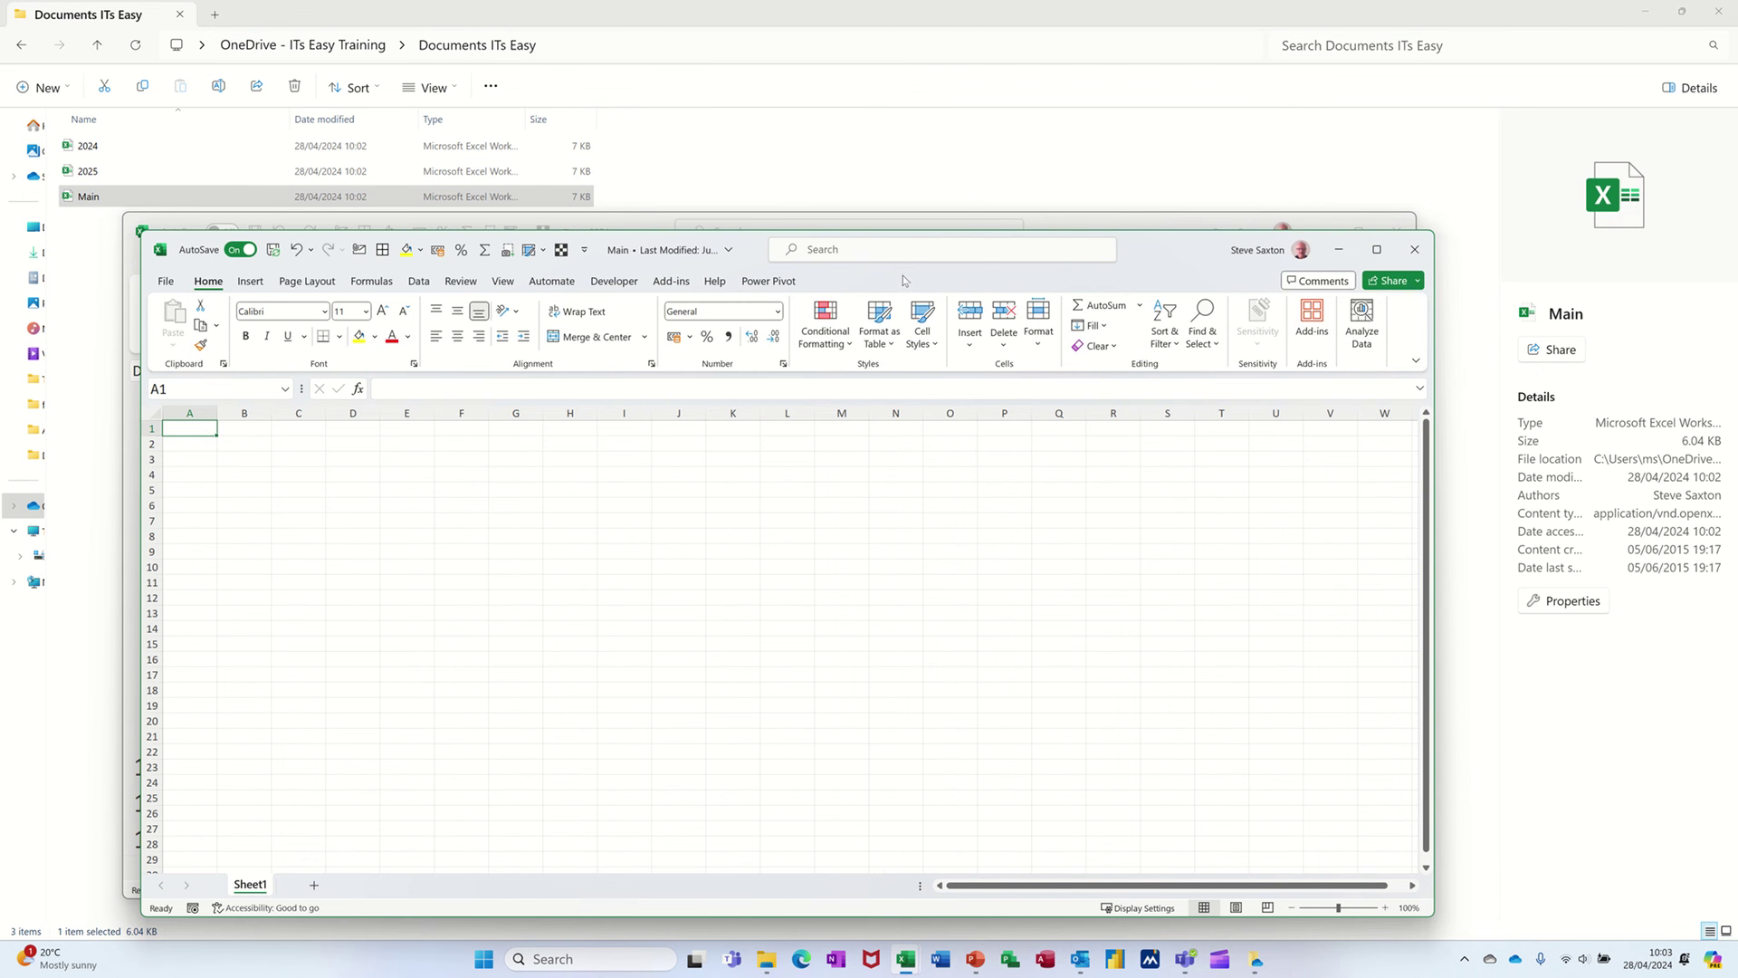
pyautogui.click(243, 250)
pyautogui.click(266, 444)
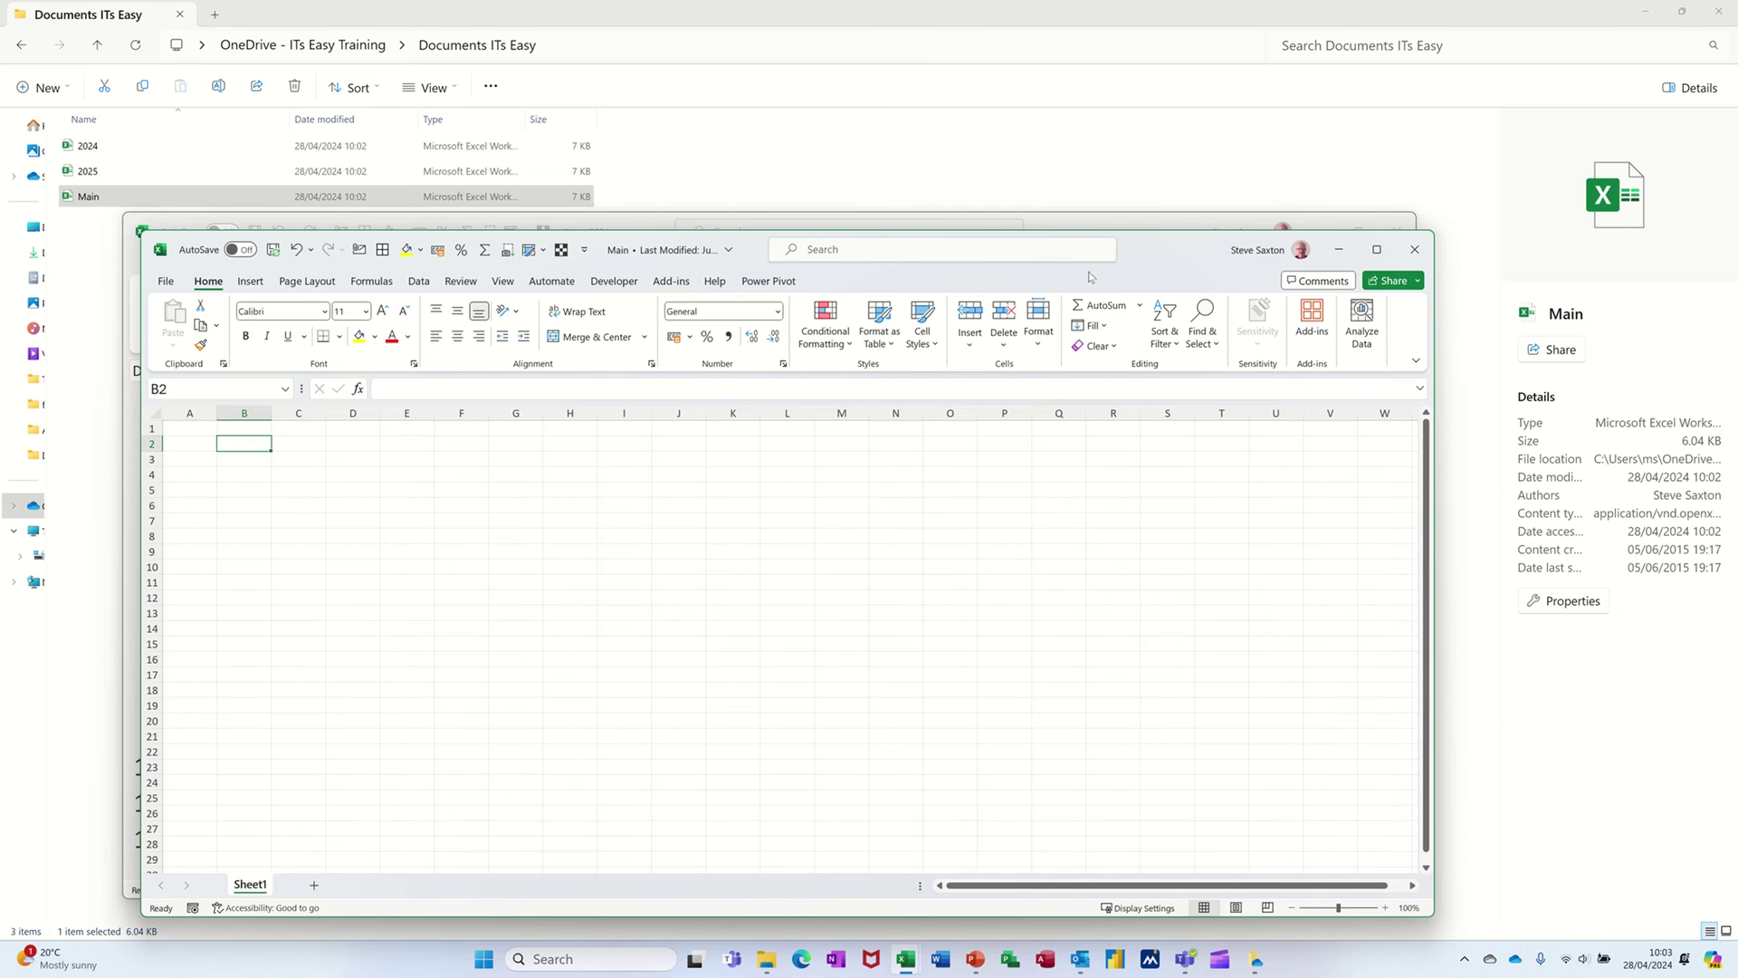
pyautogui.moveTo(1161, 254); pyautogui.dragTo(1477, 316)
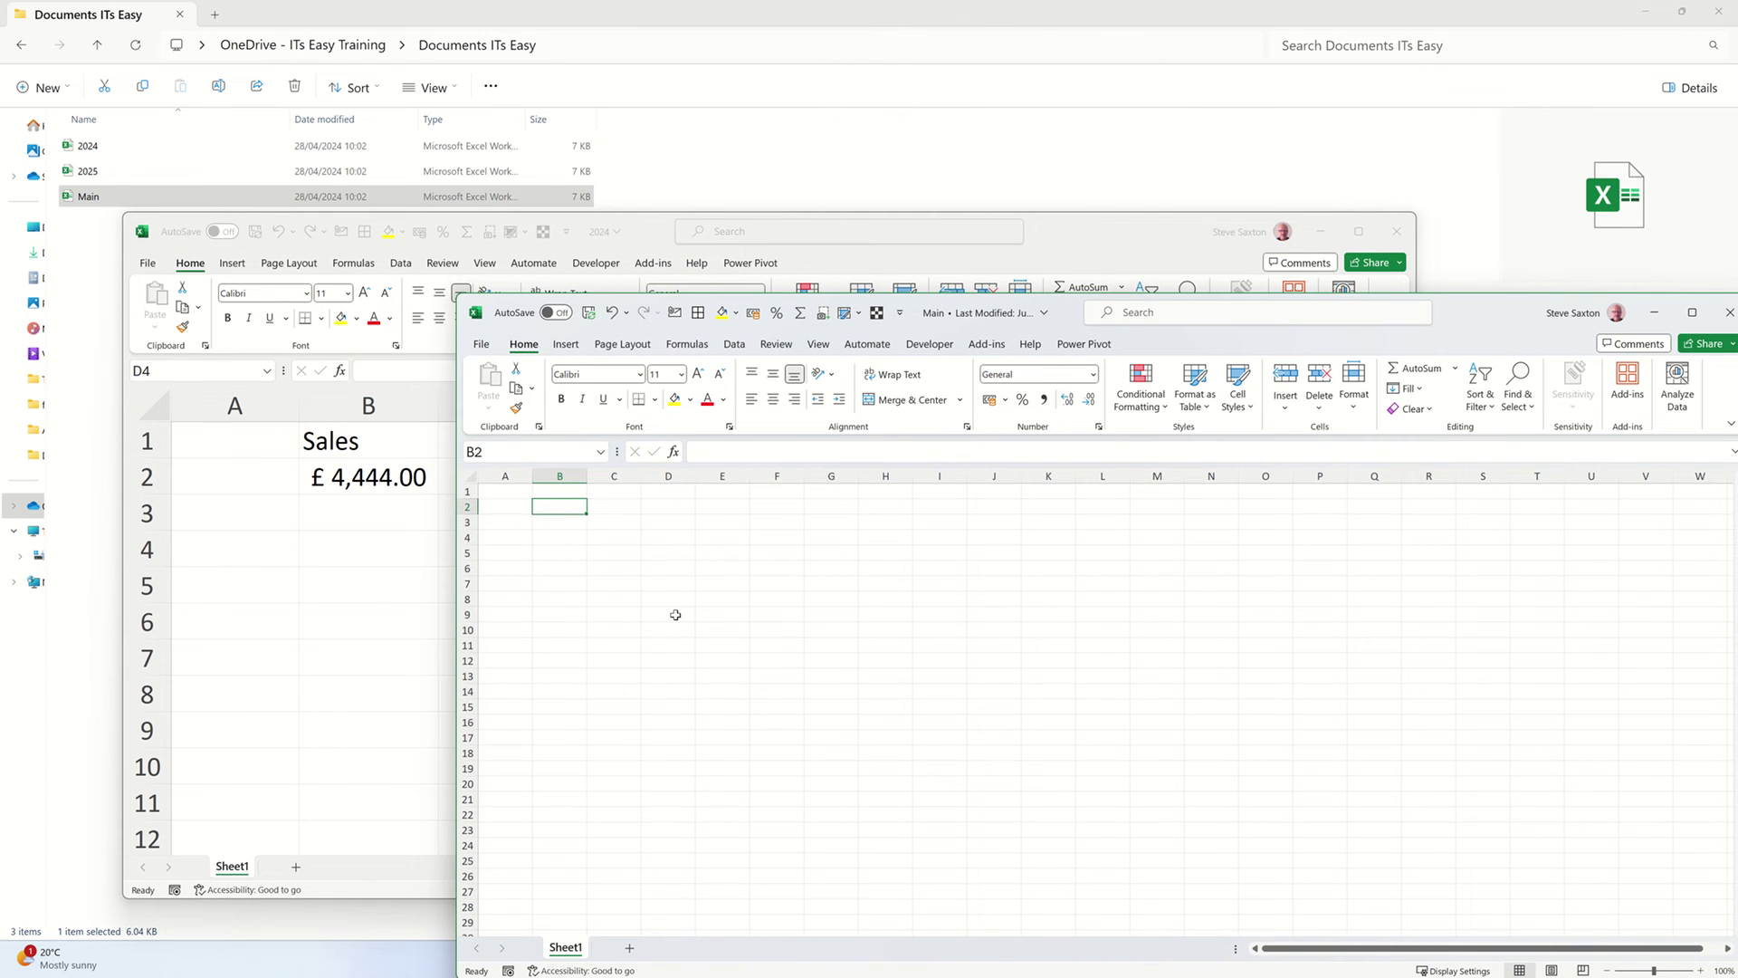
pyautogui.keyDown('ctrl'); pyautogui.scroll(6, 860, 648); pyautogui.keyUp('ctrl')
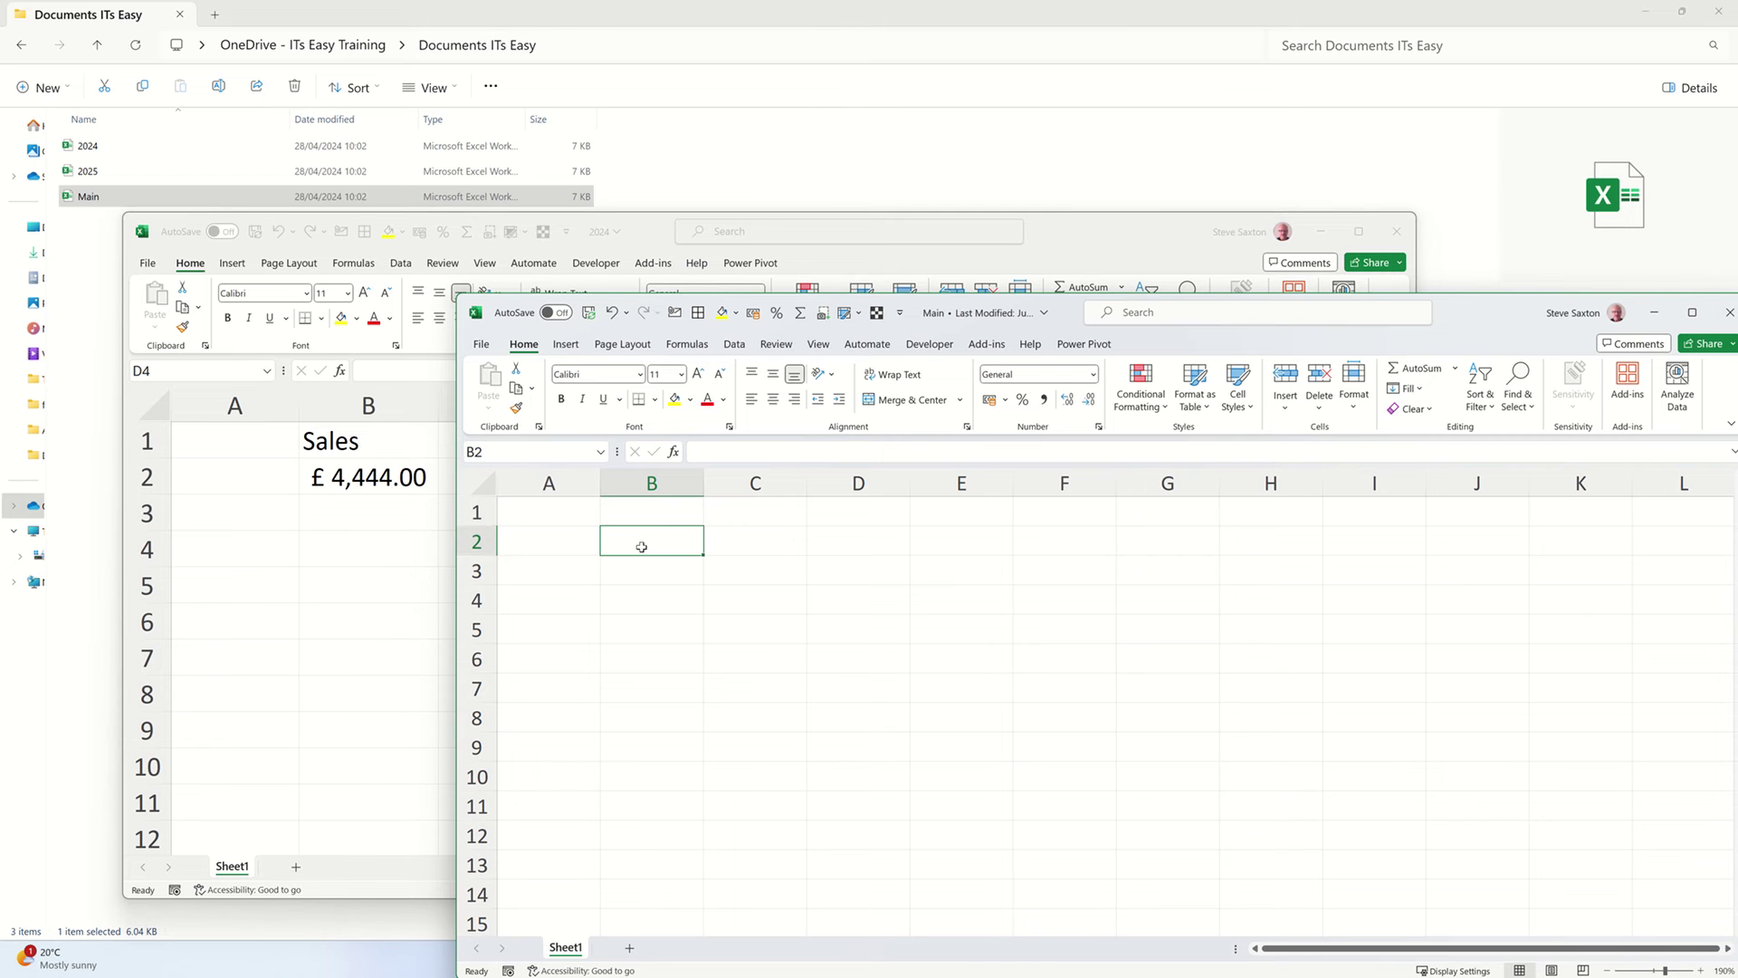
pyautogui.write('=')
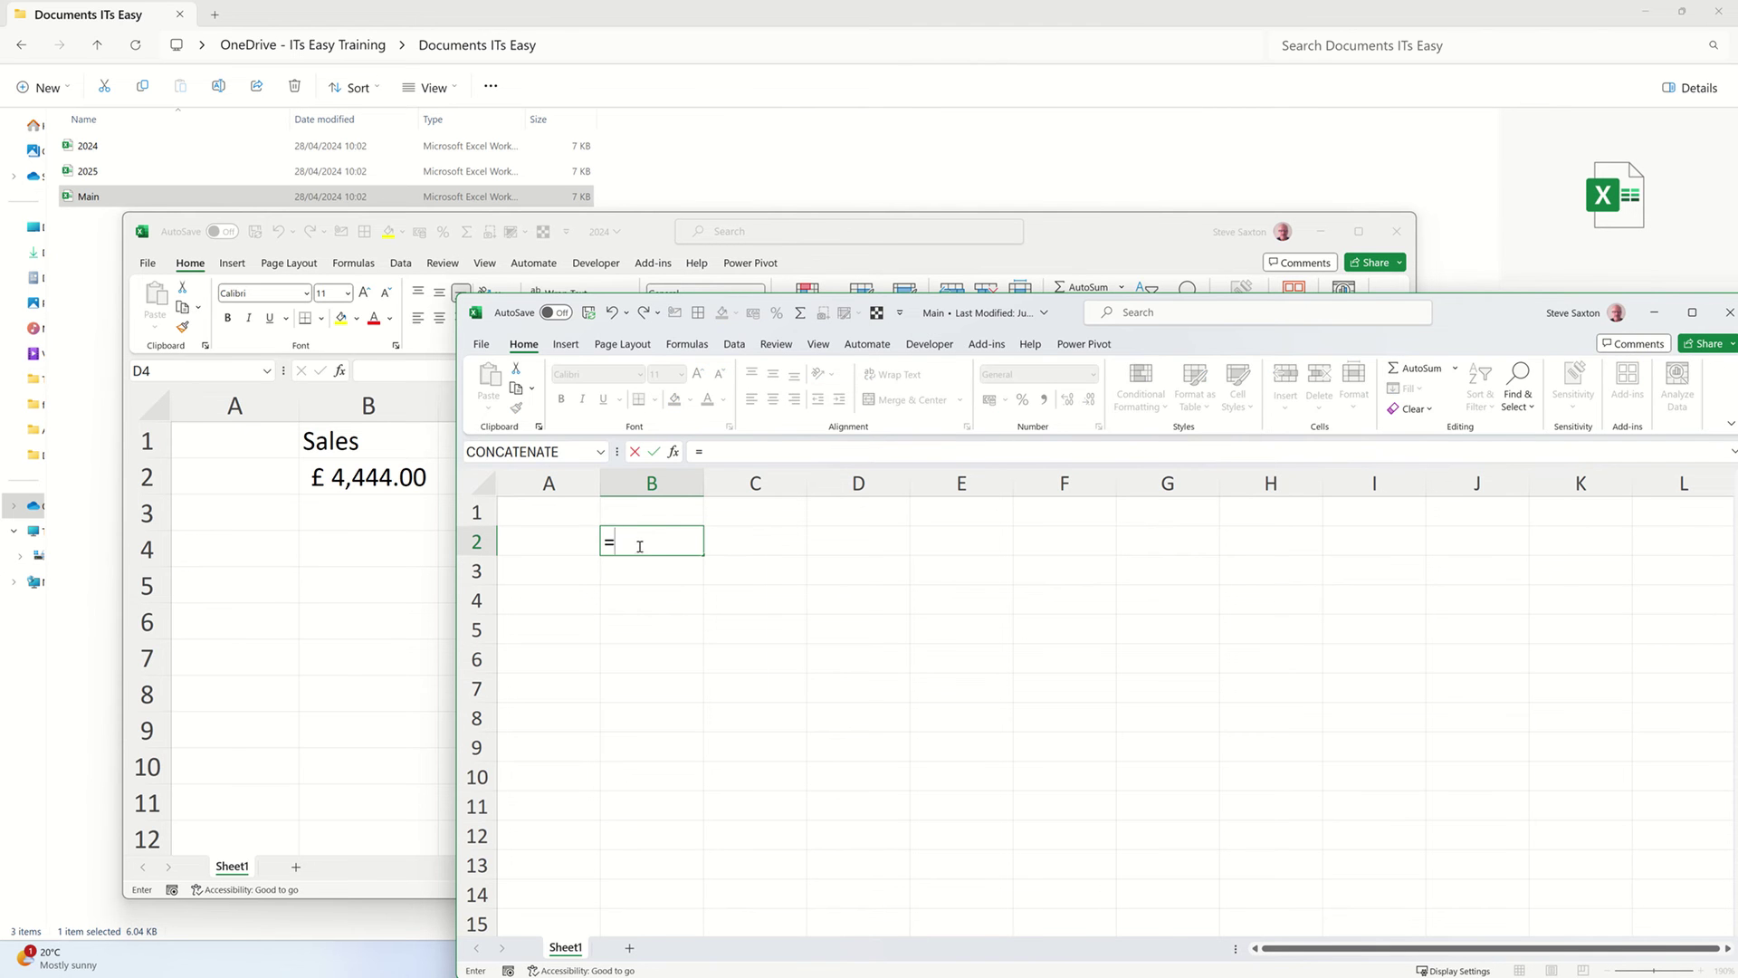
pyautogui.click(345, 480)
pyautogui.click(355, 476)
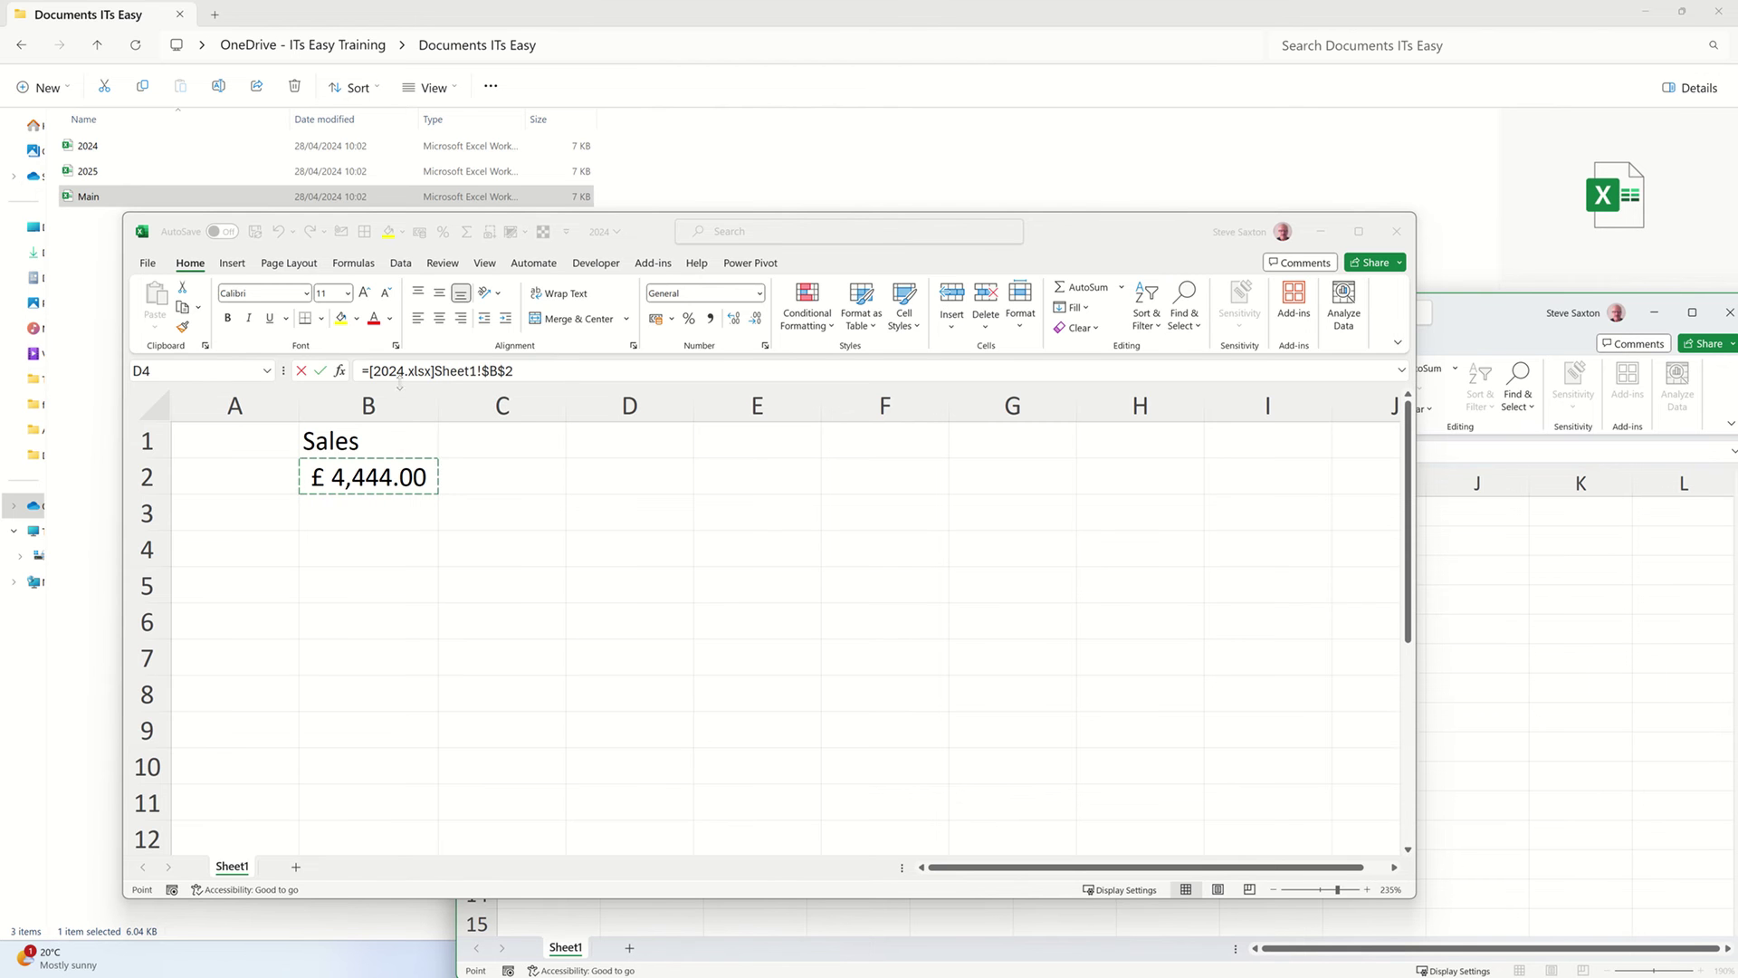
pyautogui.click(321, 371)
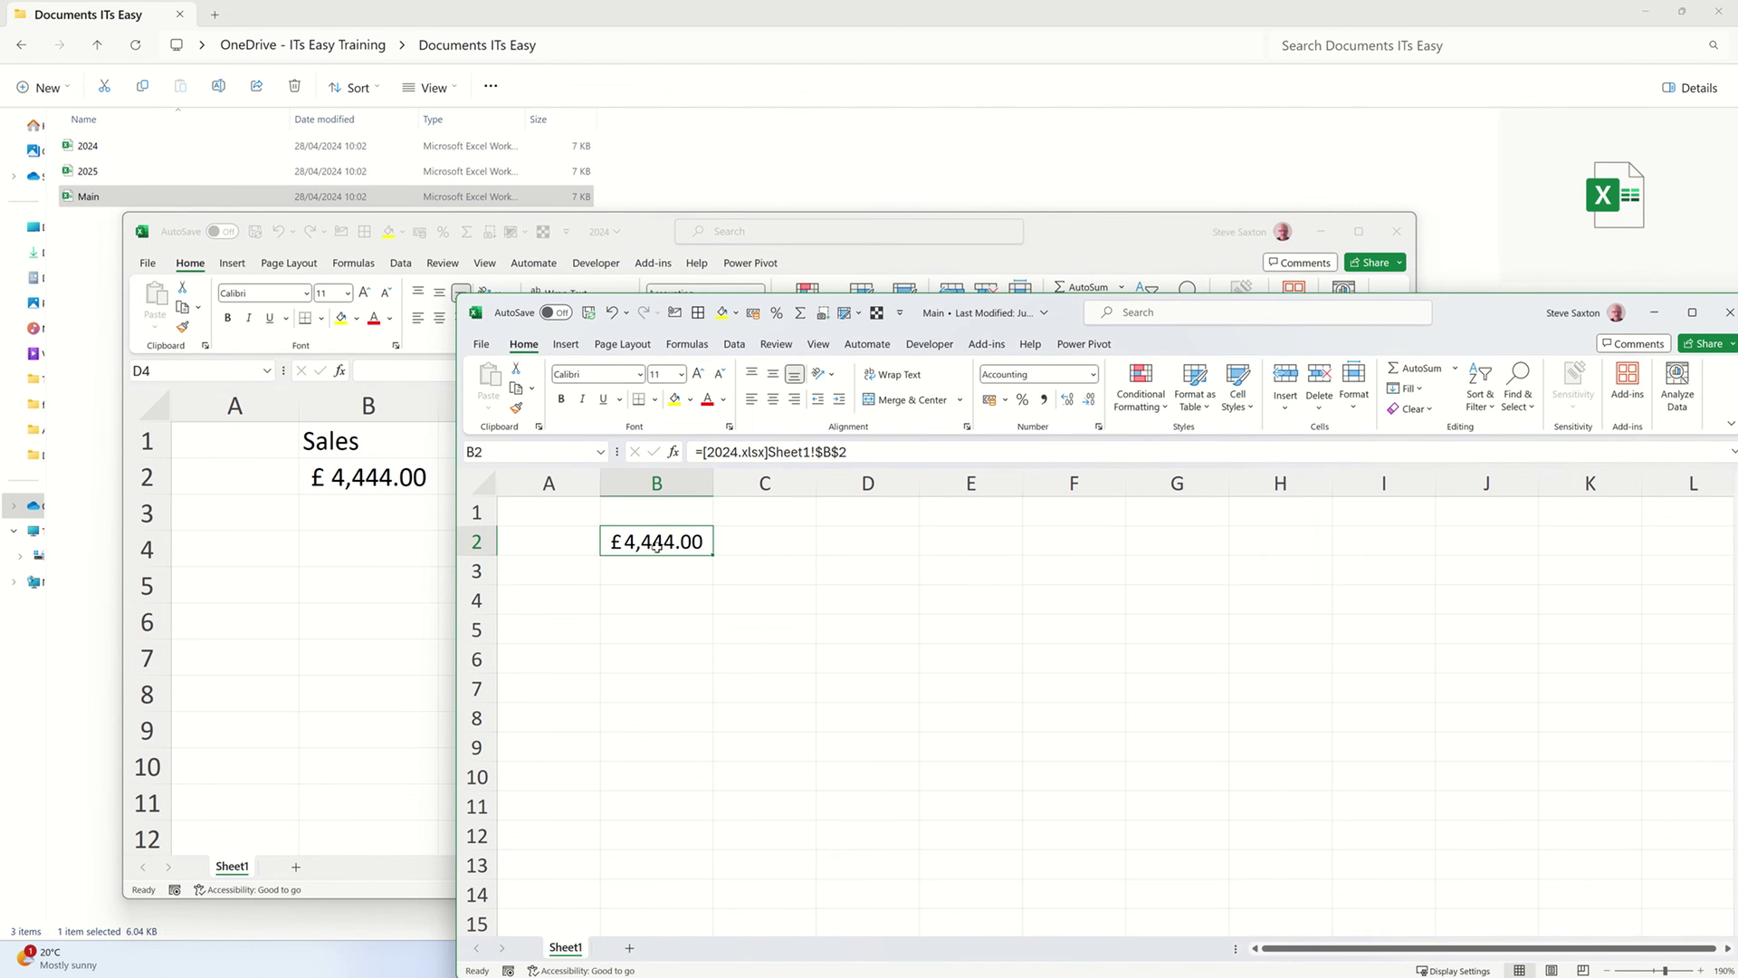
# Step: Type the heading Sales in Main's B1, then select B2 in the 2024 workbook
pyautogui.click(645, 515)
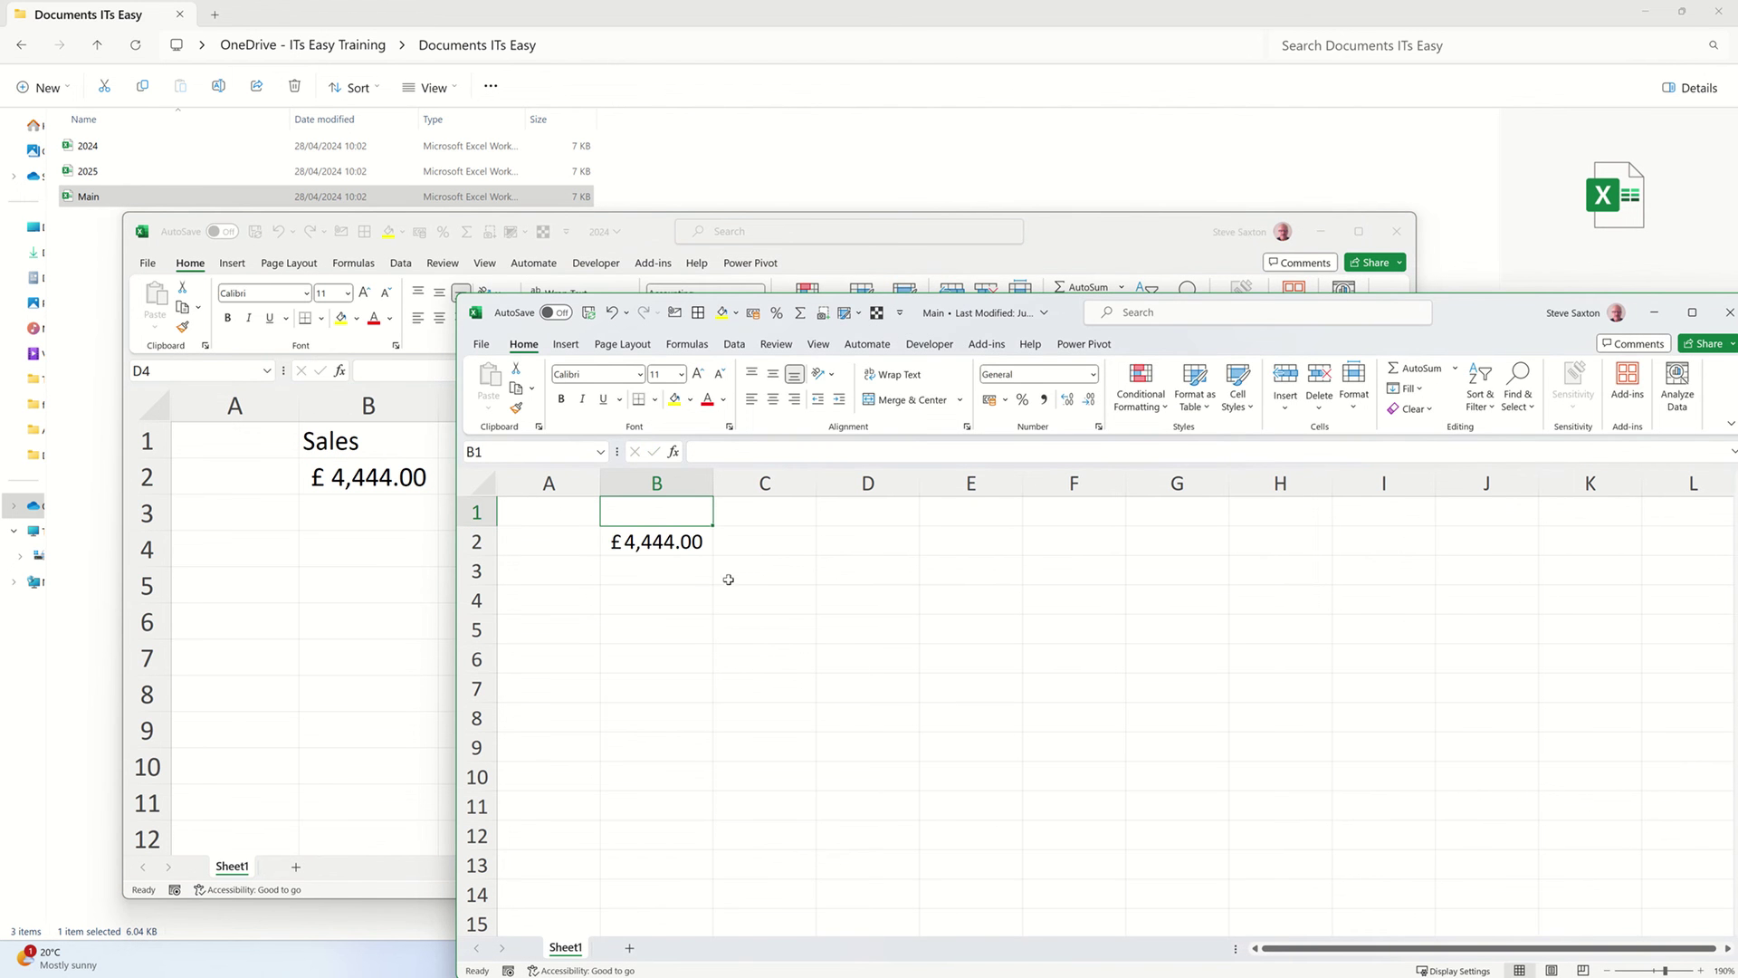
pyautogui.write('Sales')
pyautogui.press('Return')
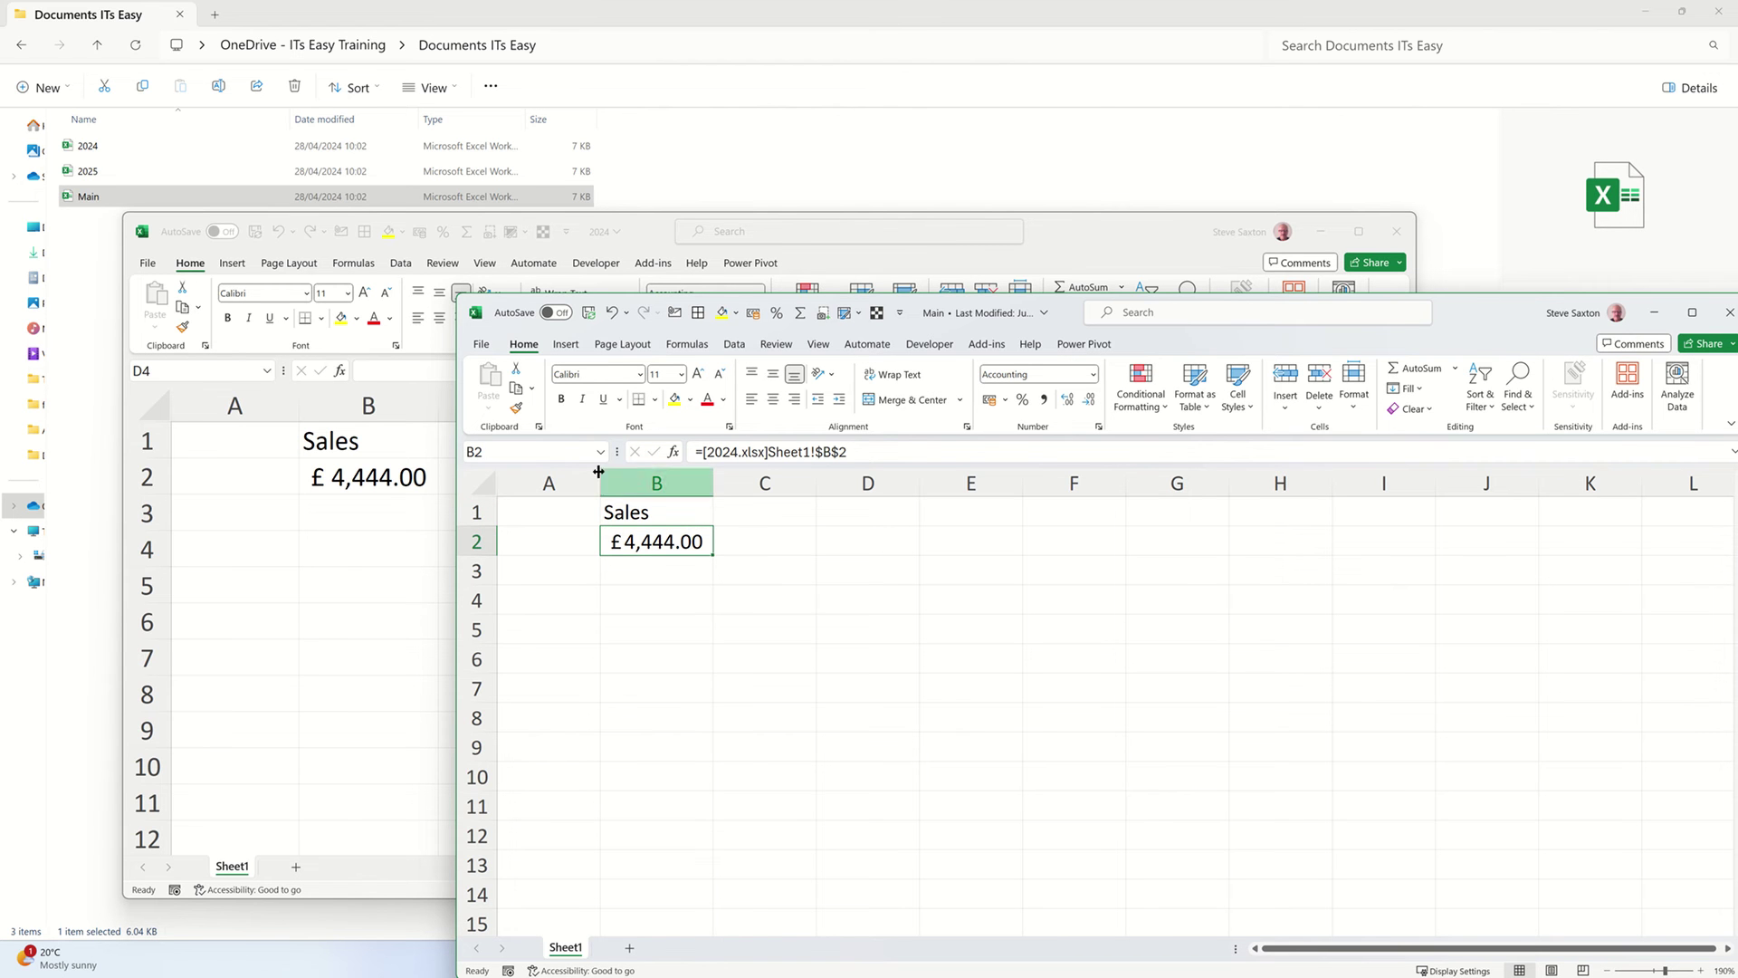
pyautogui.click(366, 479)
pyautogui.click(366, 480)
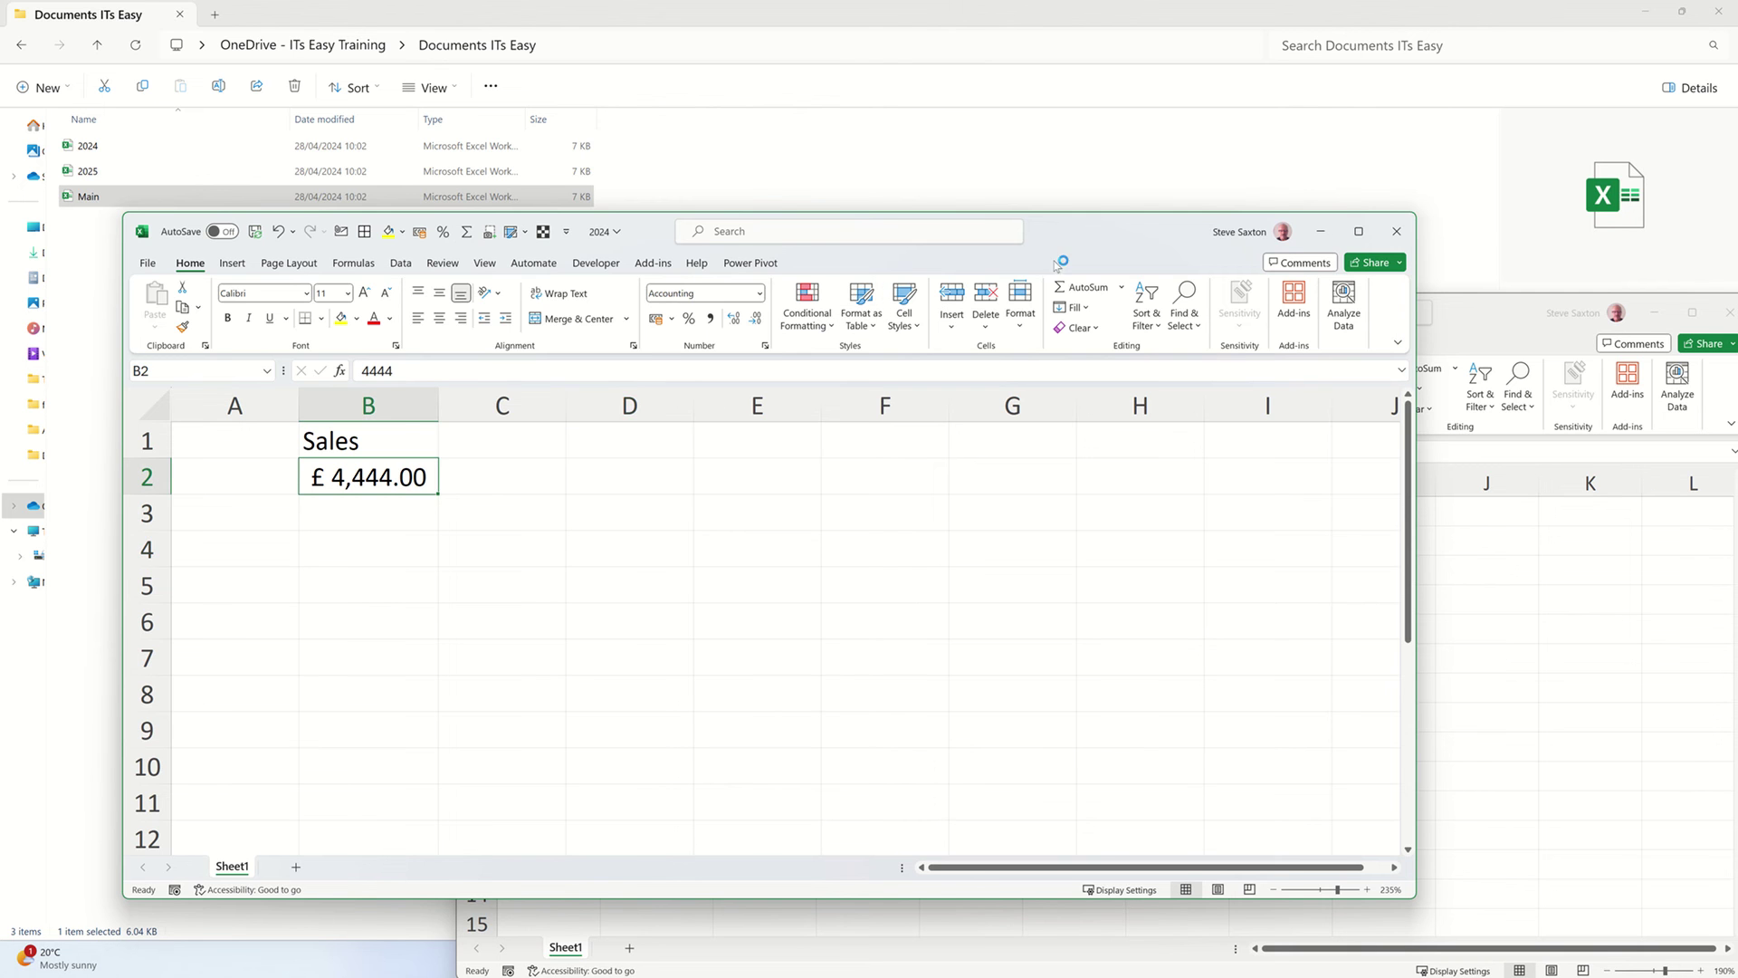
# Step: Change 2024's B2 to 3333, then save and close the 2024 workbook
pyautogui.moveTo(1073, 243); pyautogui.dragTo(1308, 604)
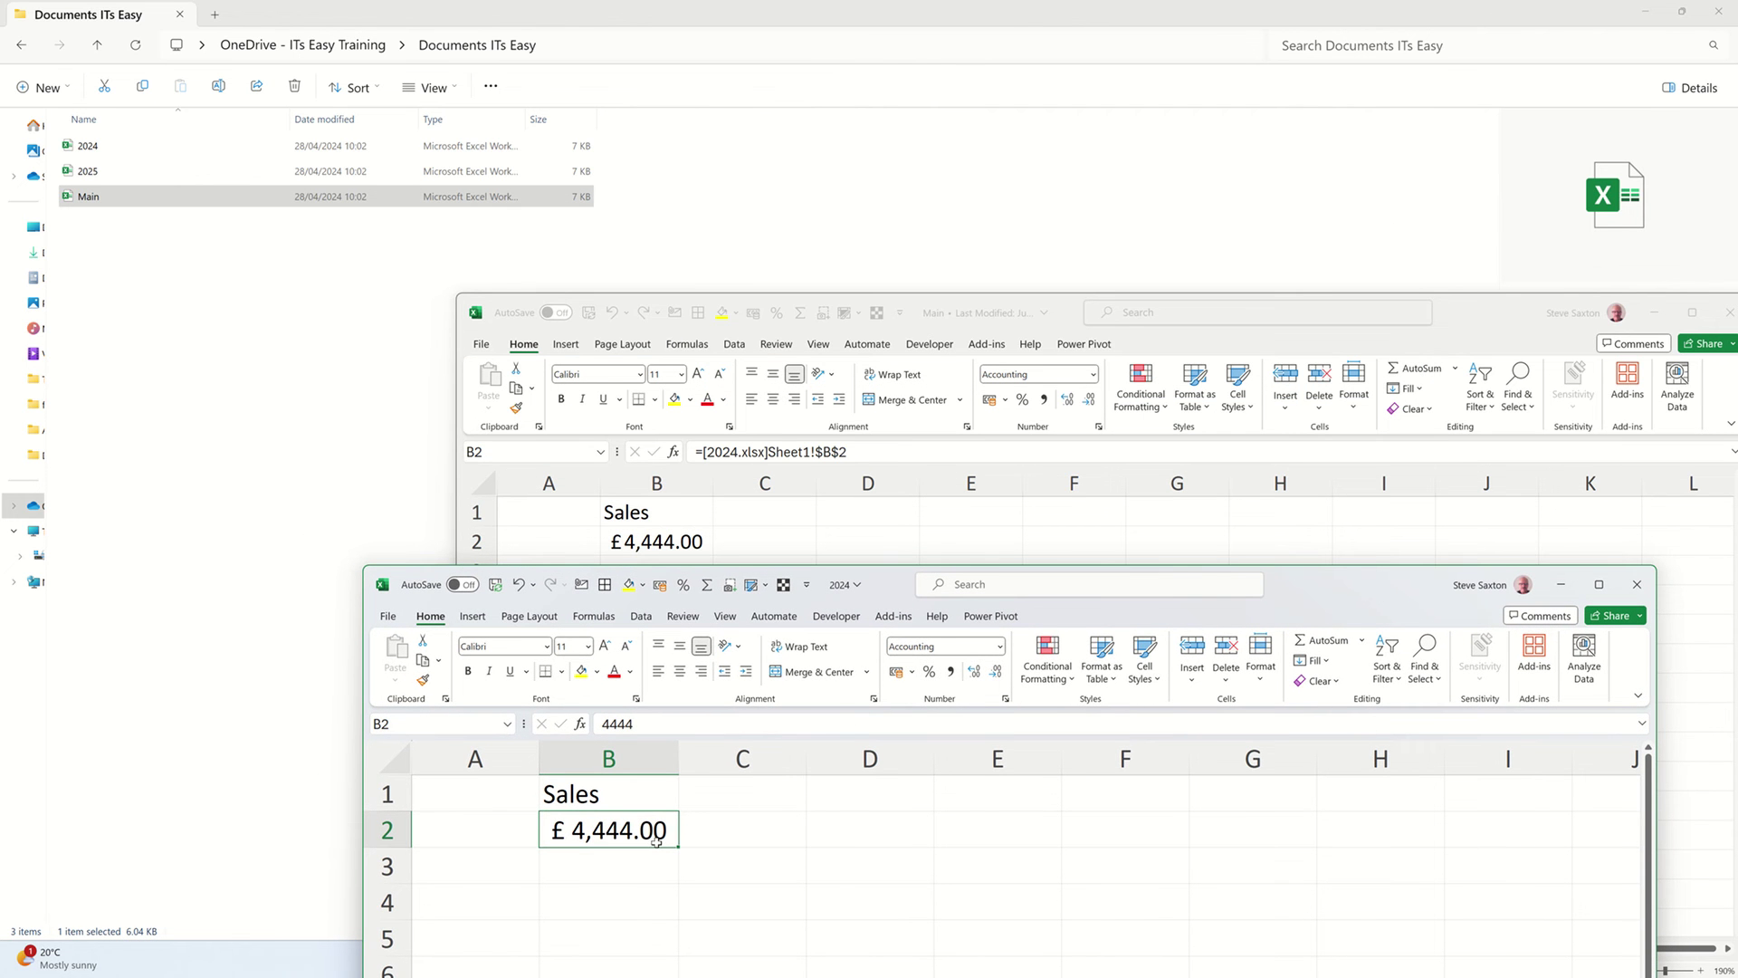
pyautogui.write('3333')
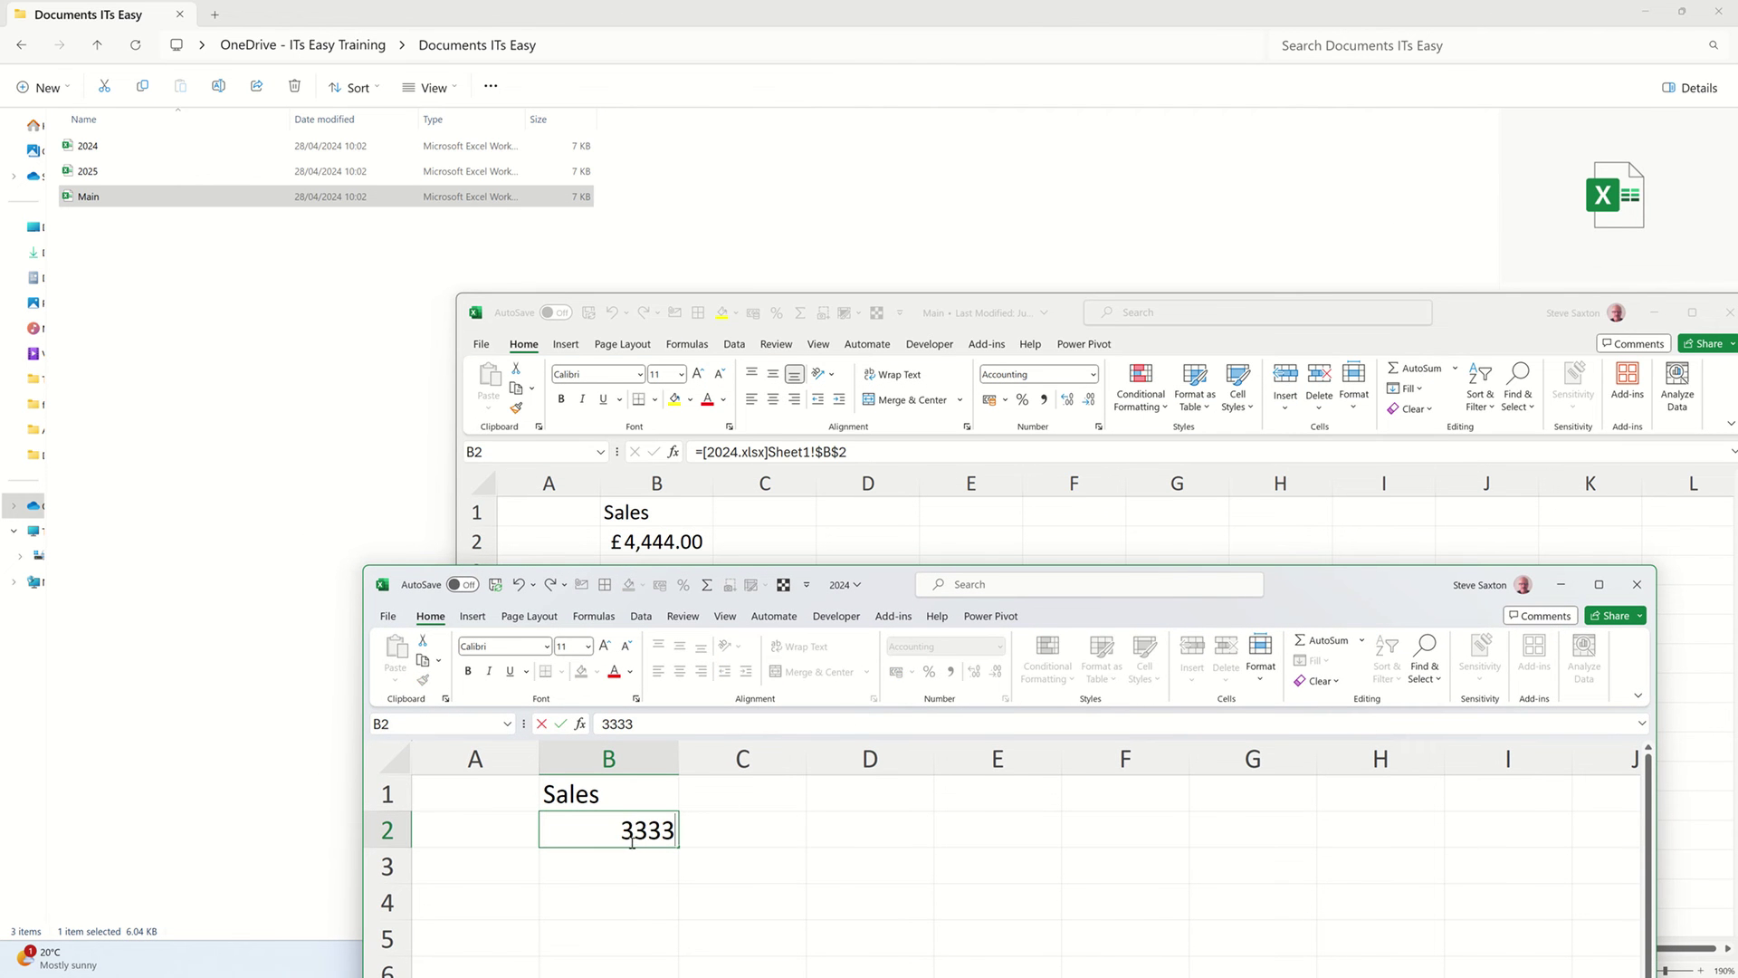
pyautogui.click(750, 833)
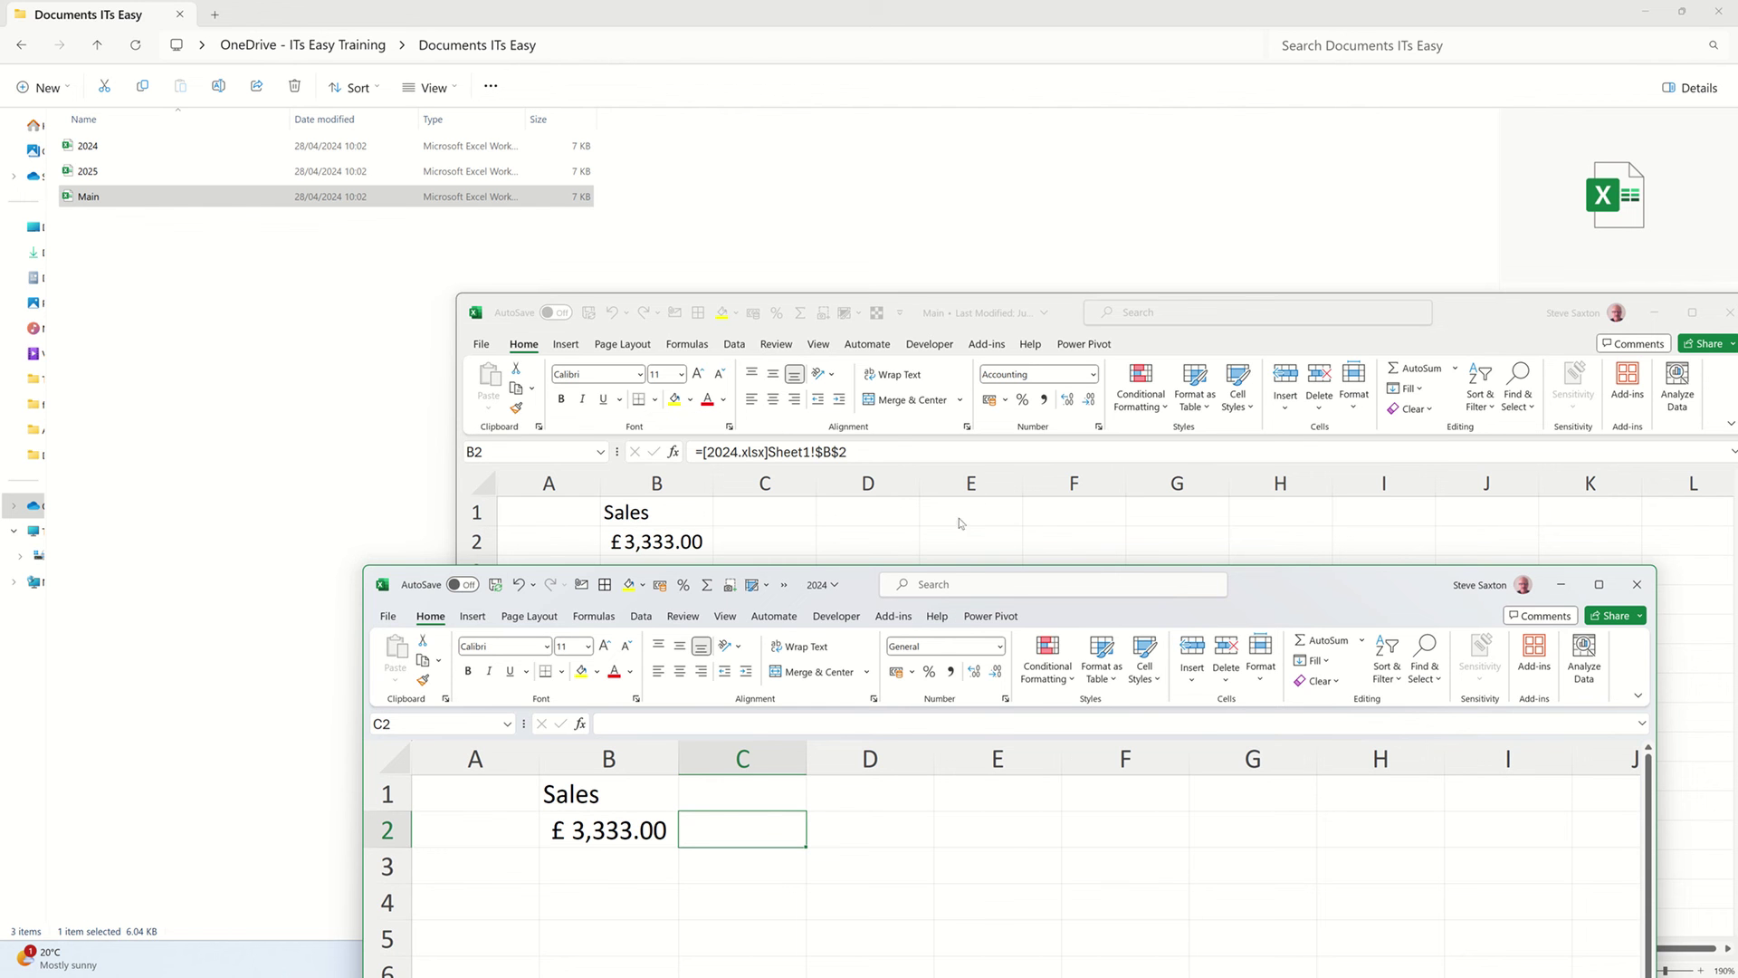
pyautogui.click(1634, 585)
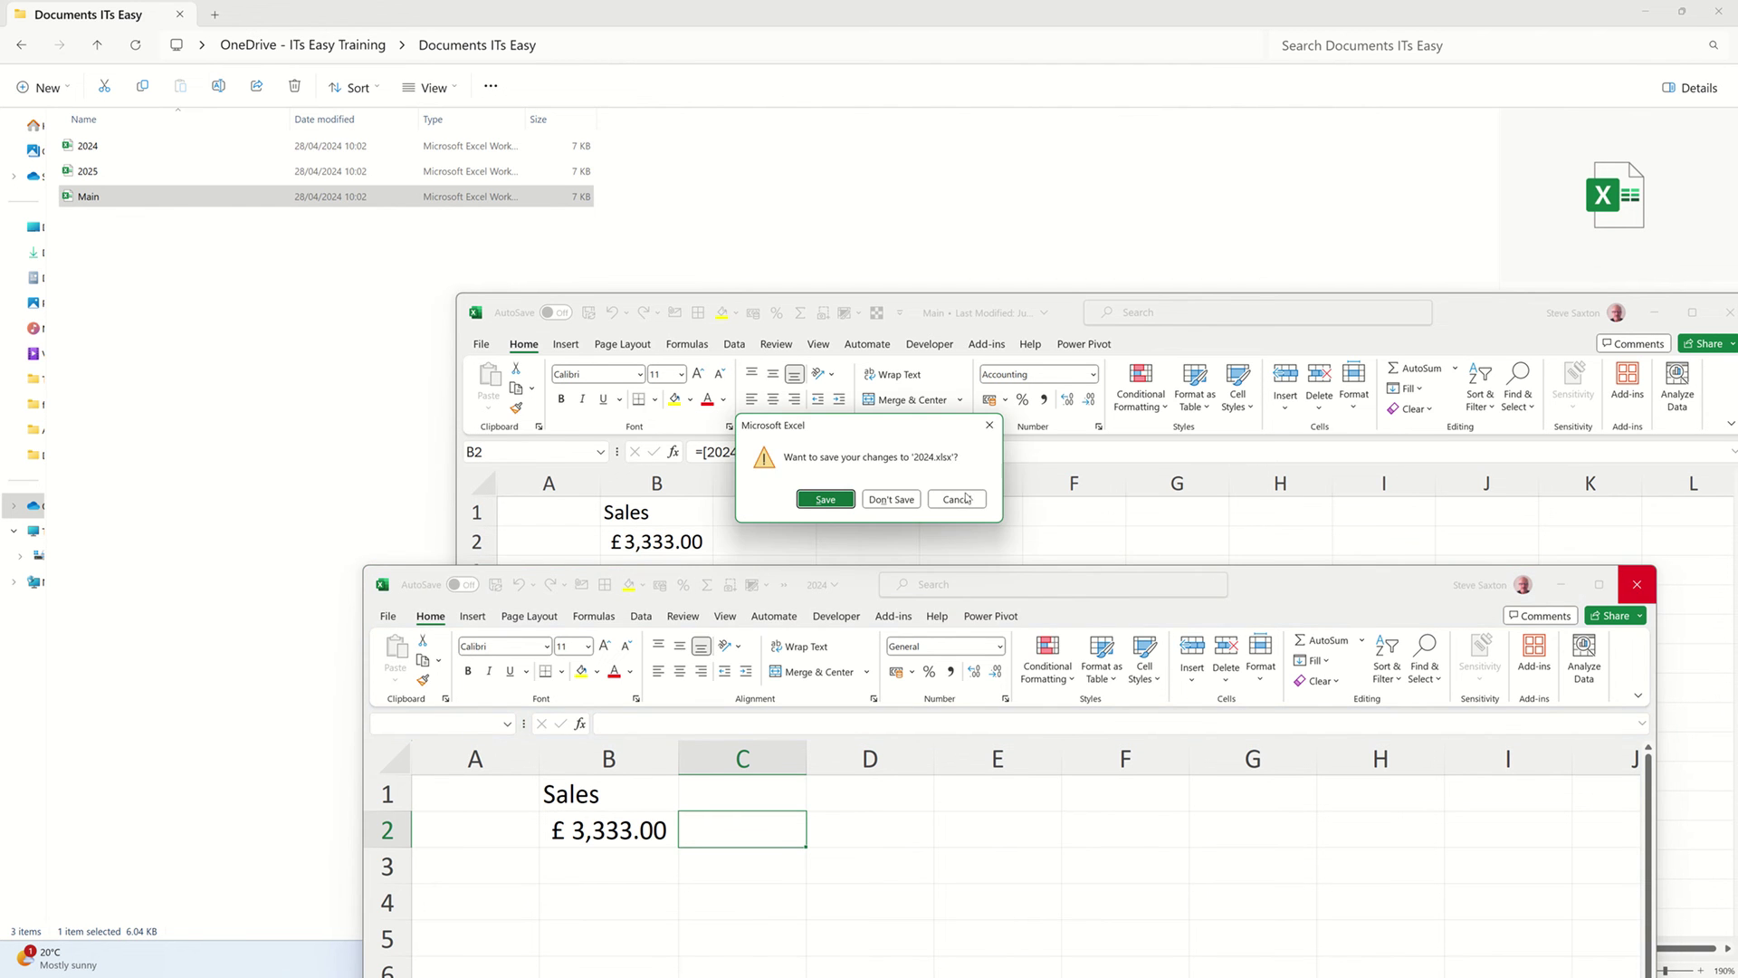
pyautogui.click(826, 499)
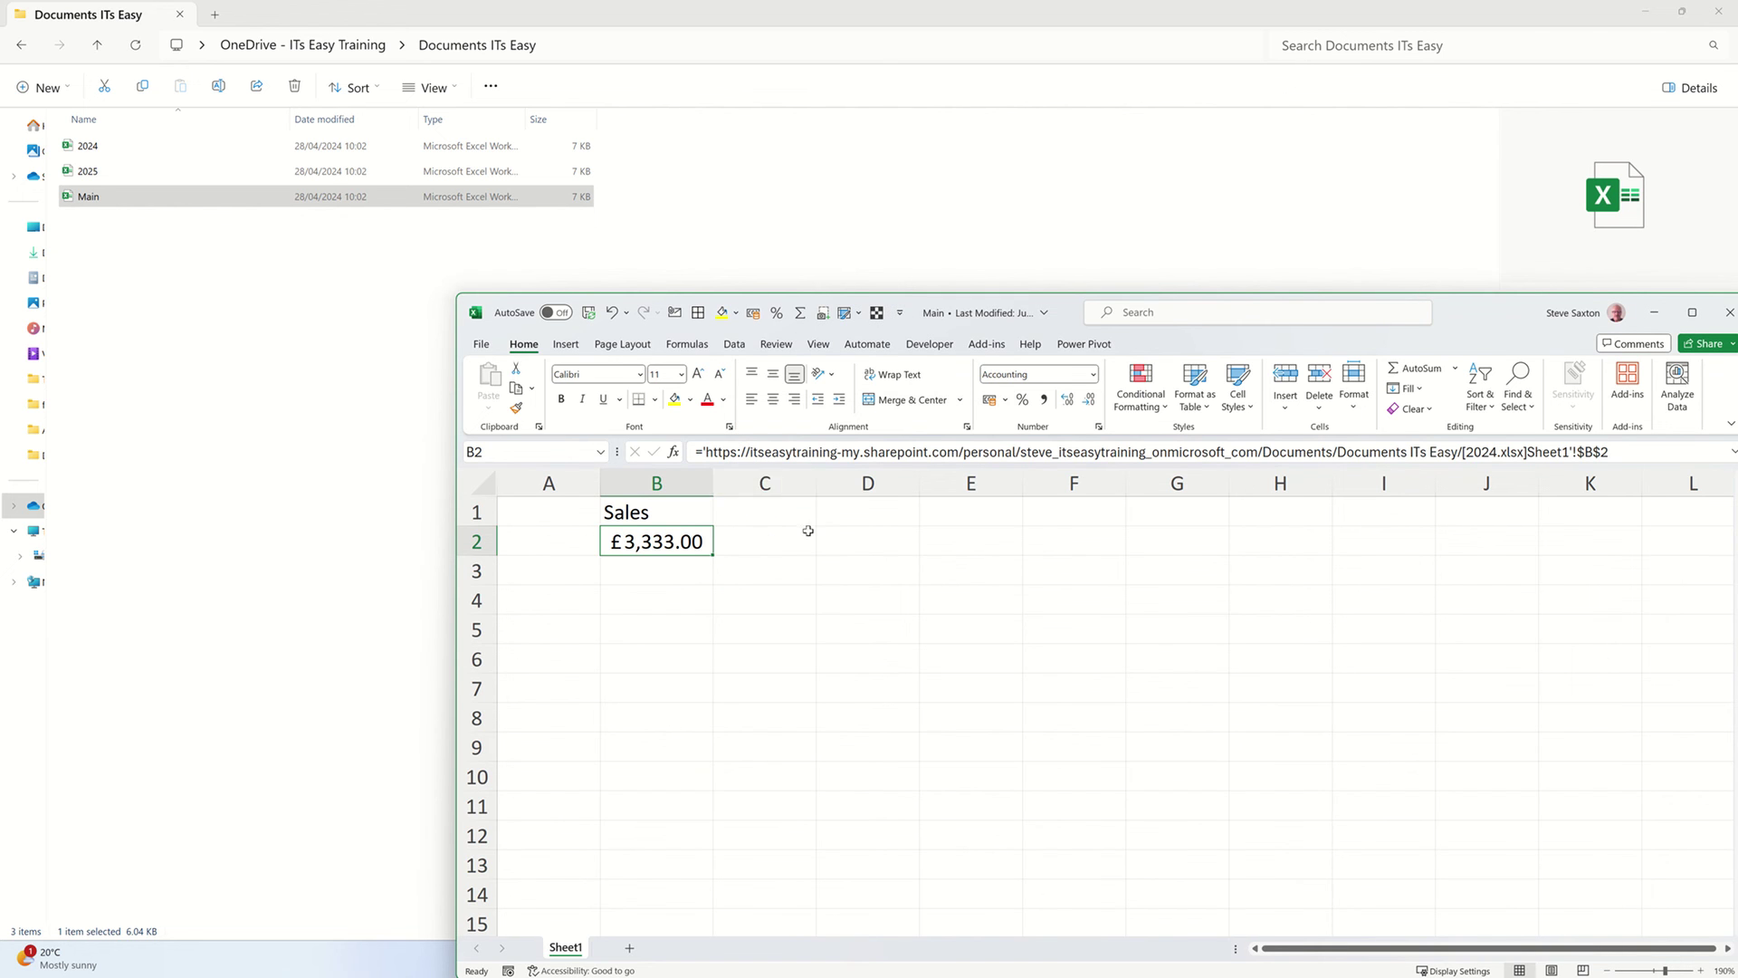
pyautogui.moveTo(1077, 317); pyautogui.dragTo(1074, 262)
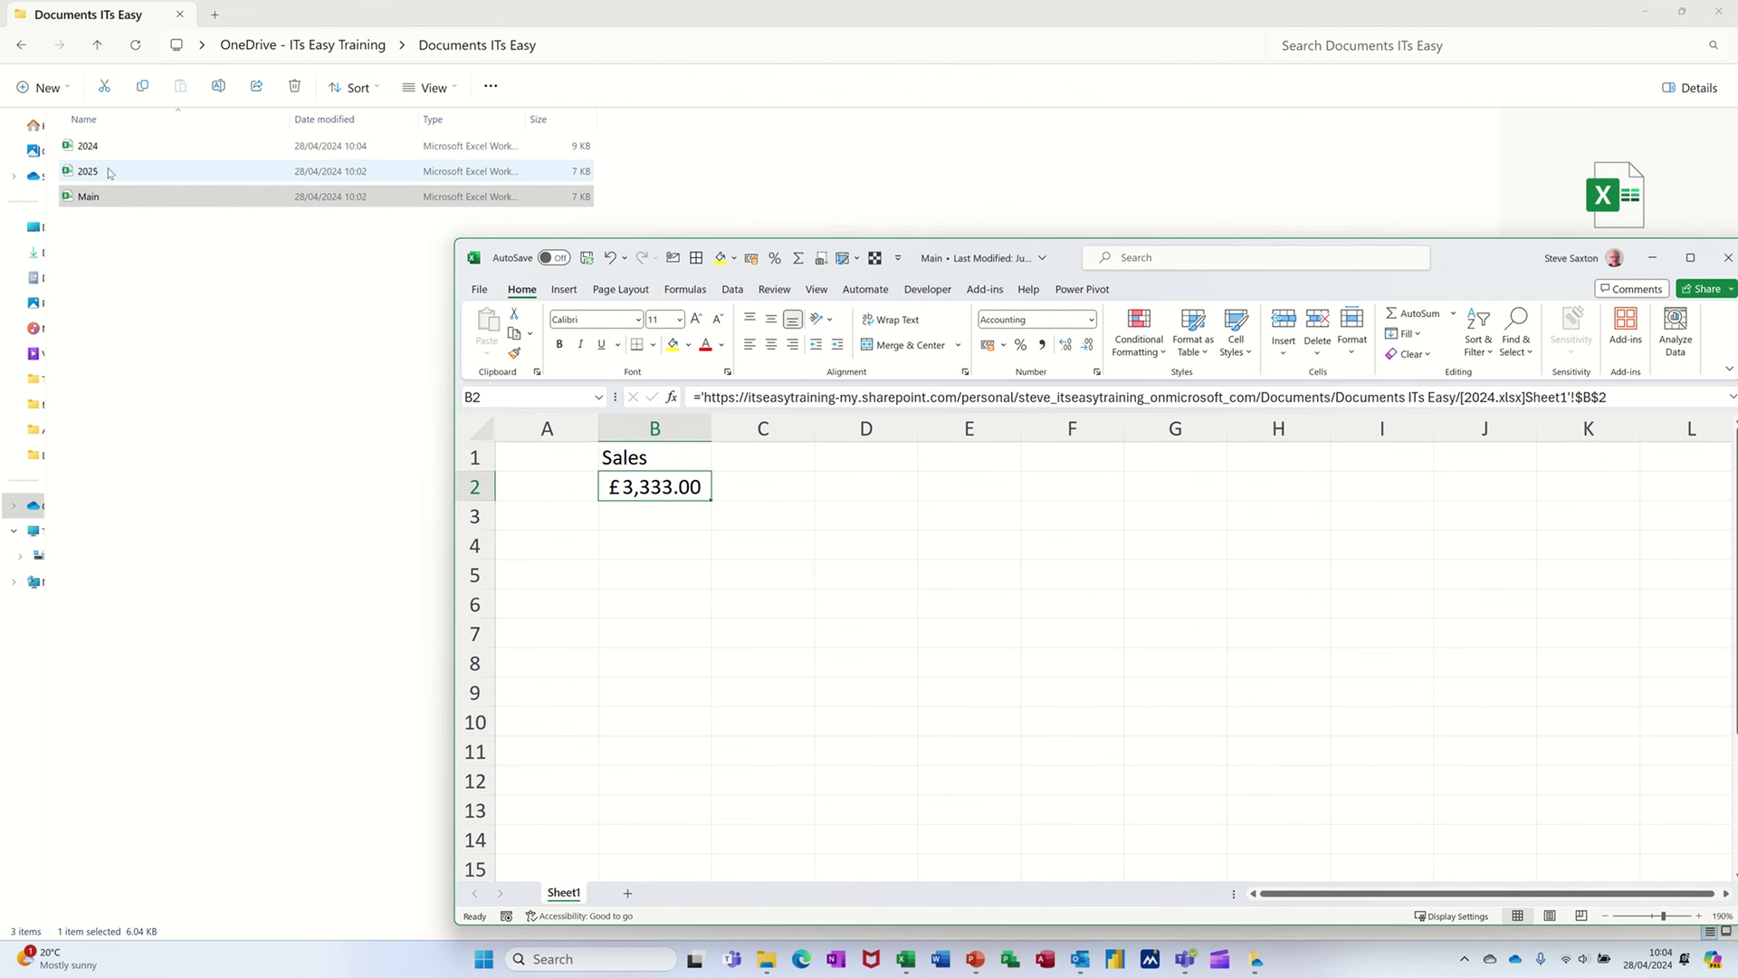
# Step: Open the 2025 workbook with AutoSave off and enter Sales in B1 and 5555 in B2
pyautogui.click(135, 180)
pyautogui.hotkey('alt', 'Tab')
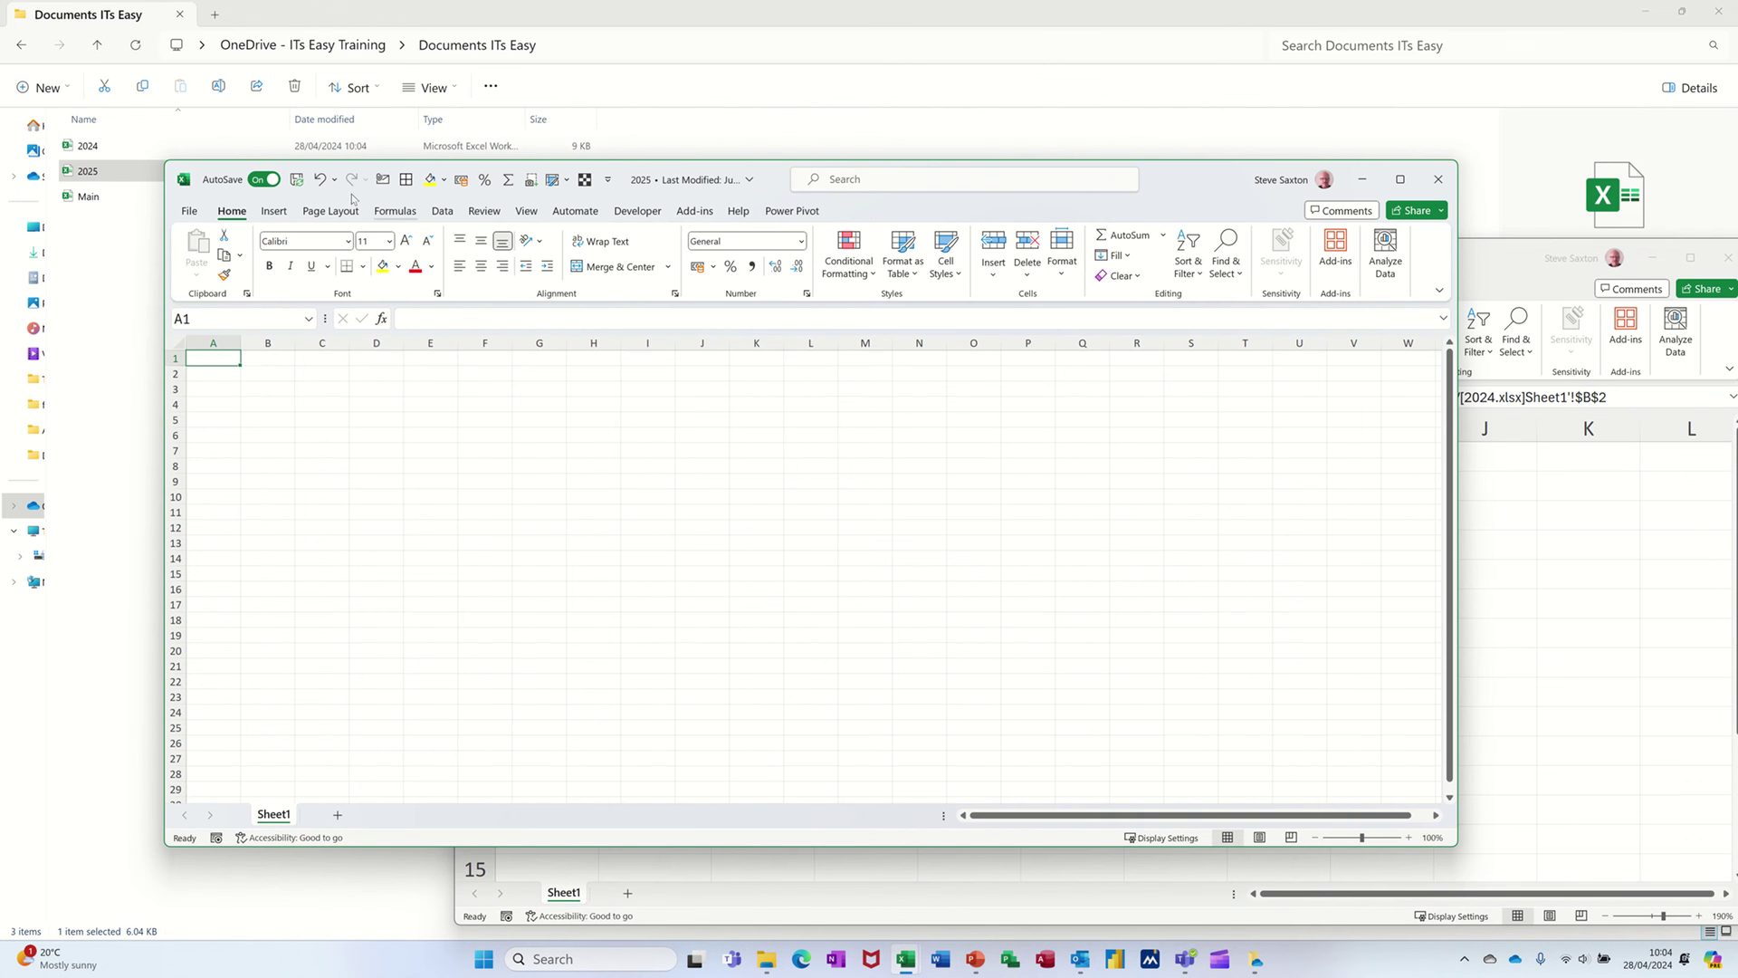
pyautogui.click(264, 179)
pyautogui.keyDown('ctrl'); pyautogui.scroll(8, 668, 547); pyautogui.keyUp('ctrl')
pyautogui.click(404, 398)
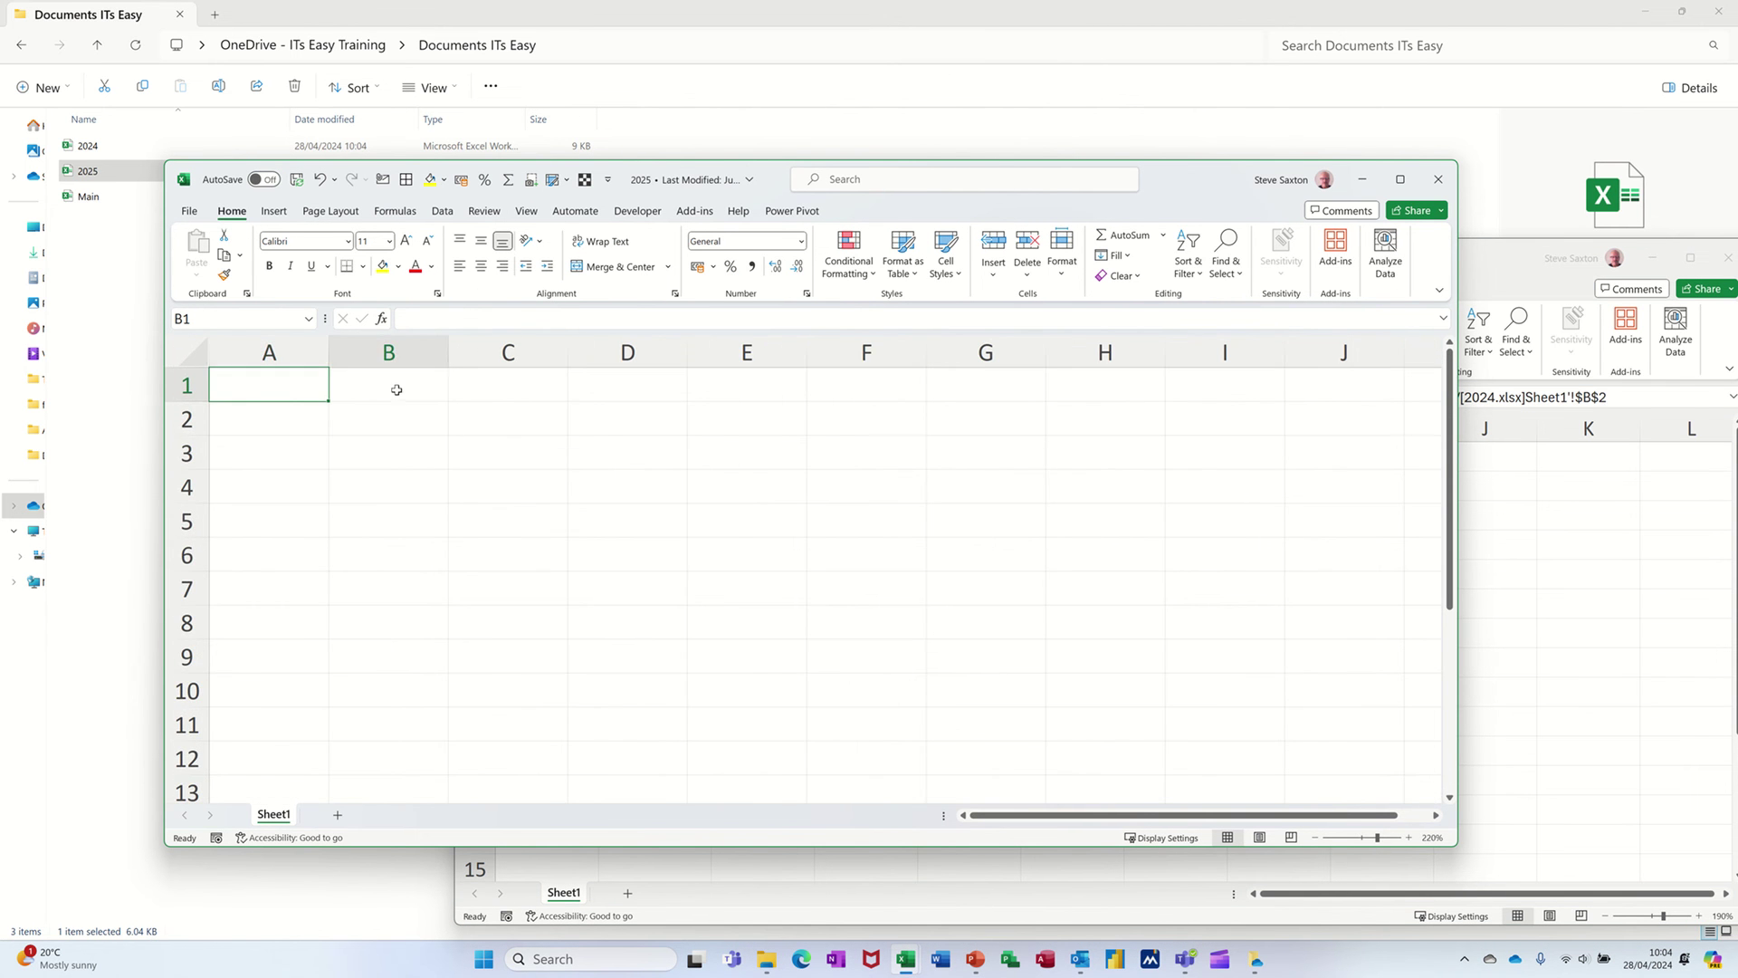
pyautogui.write('Sales')
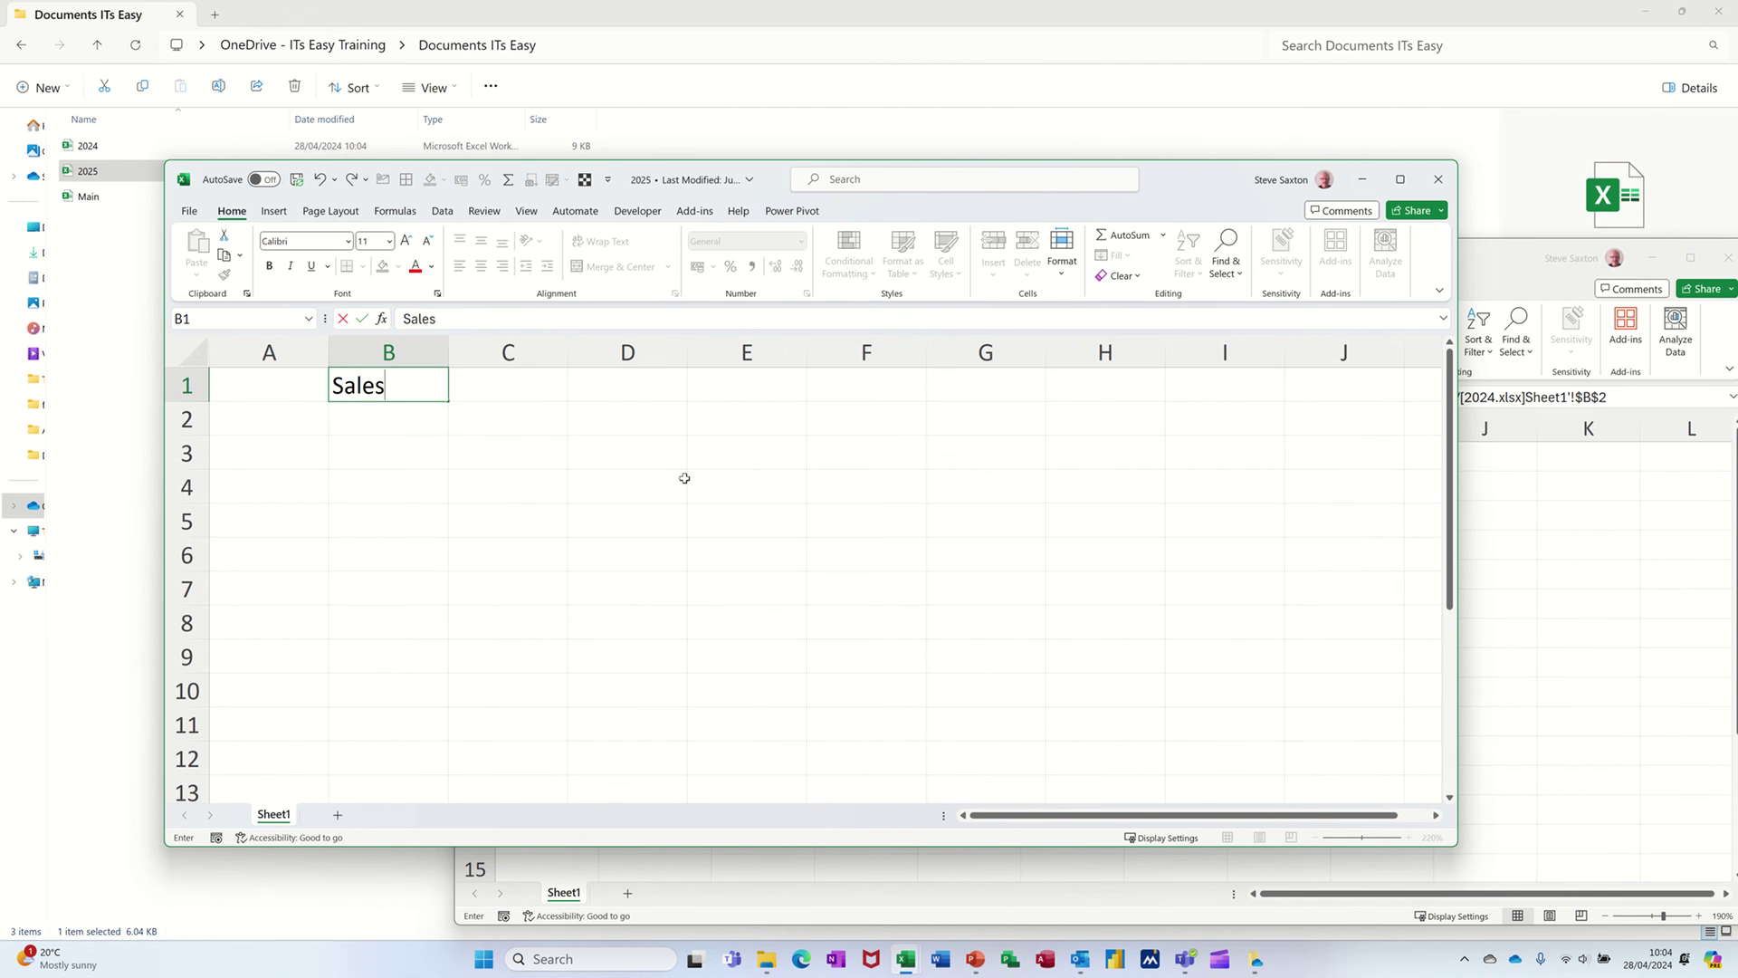
pyautogui.press('Return')
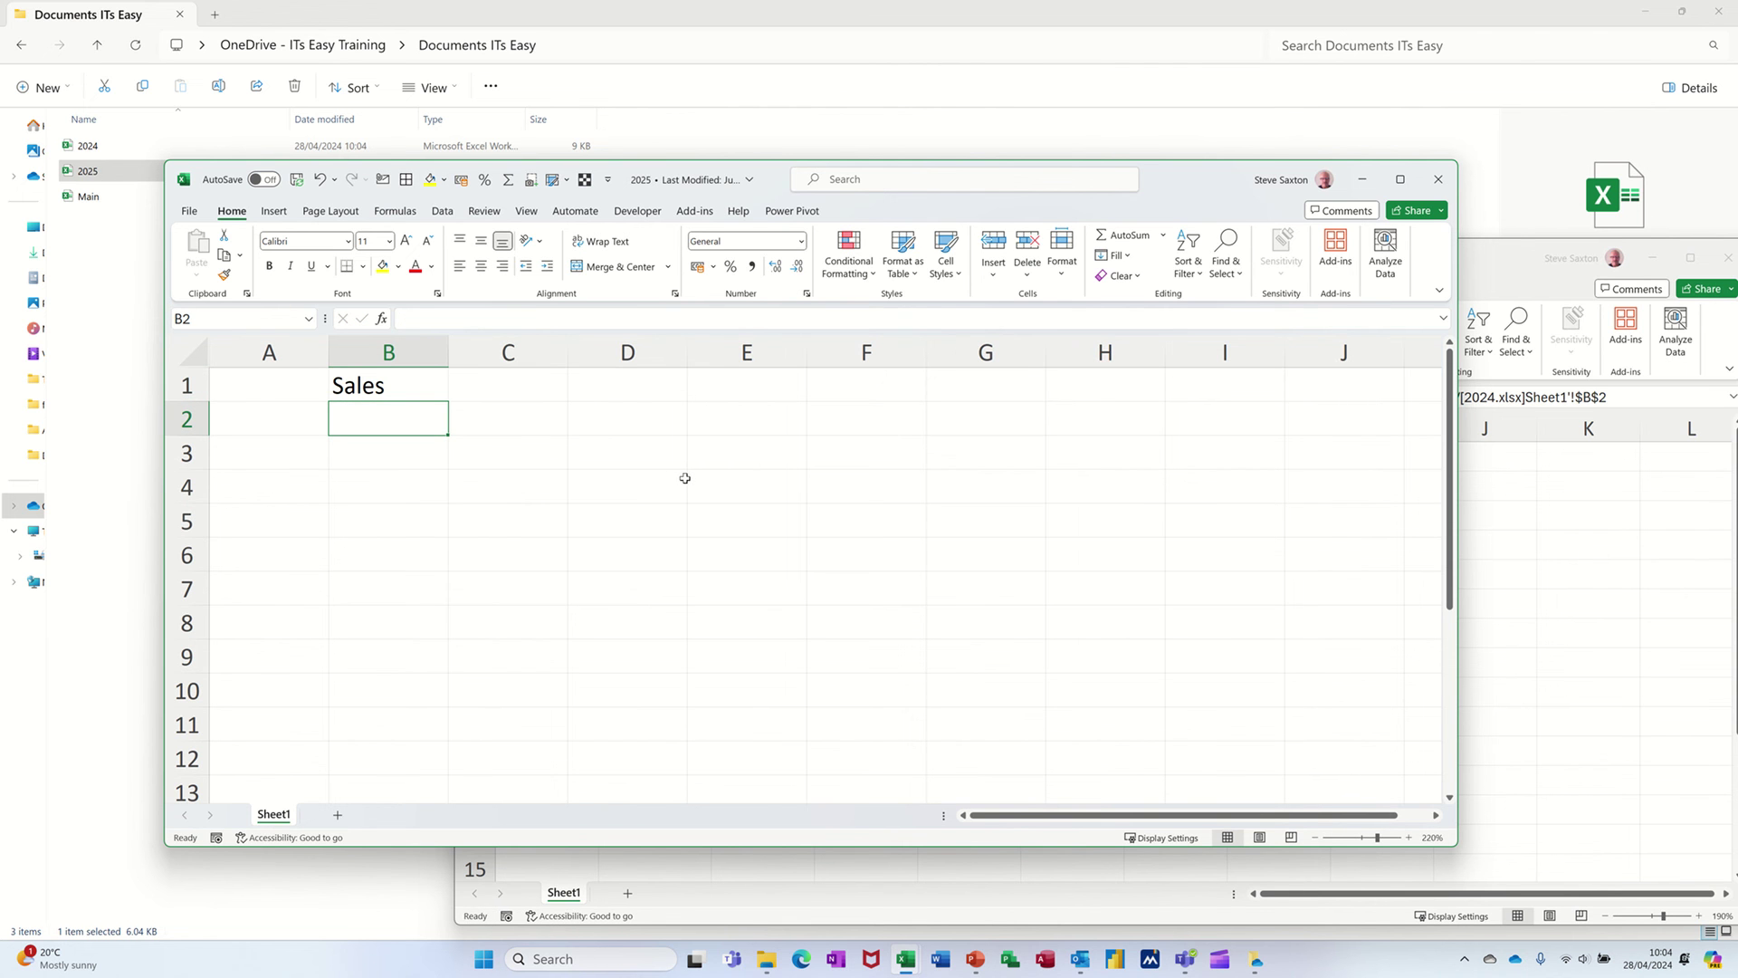
pyautogui.write('5555')
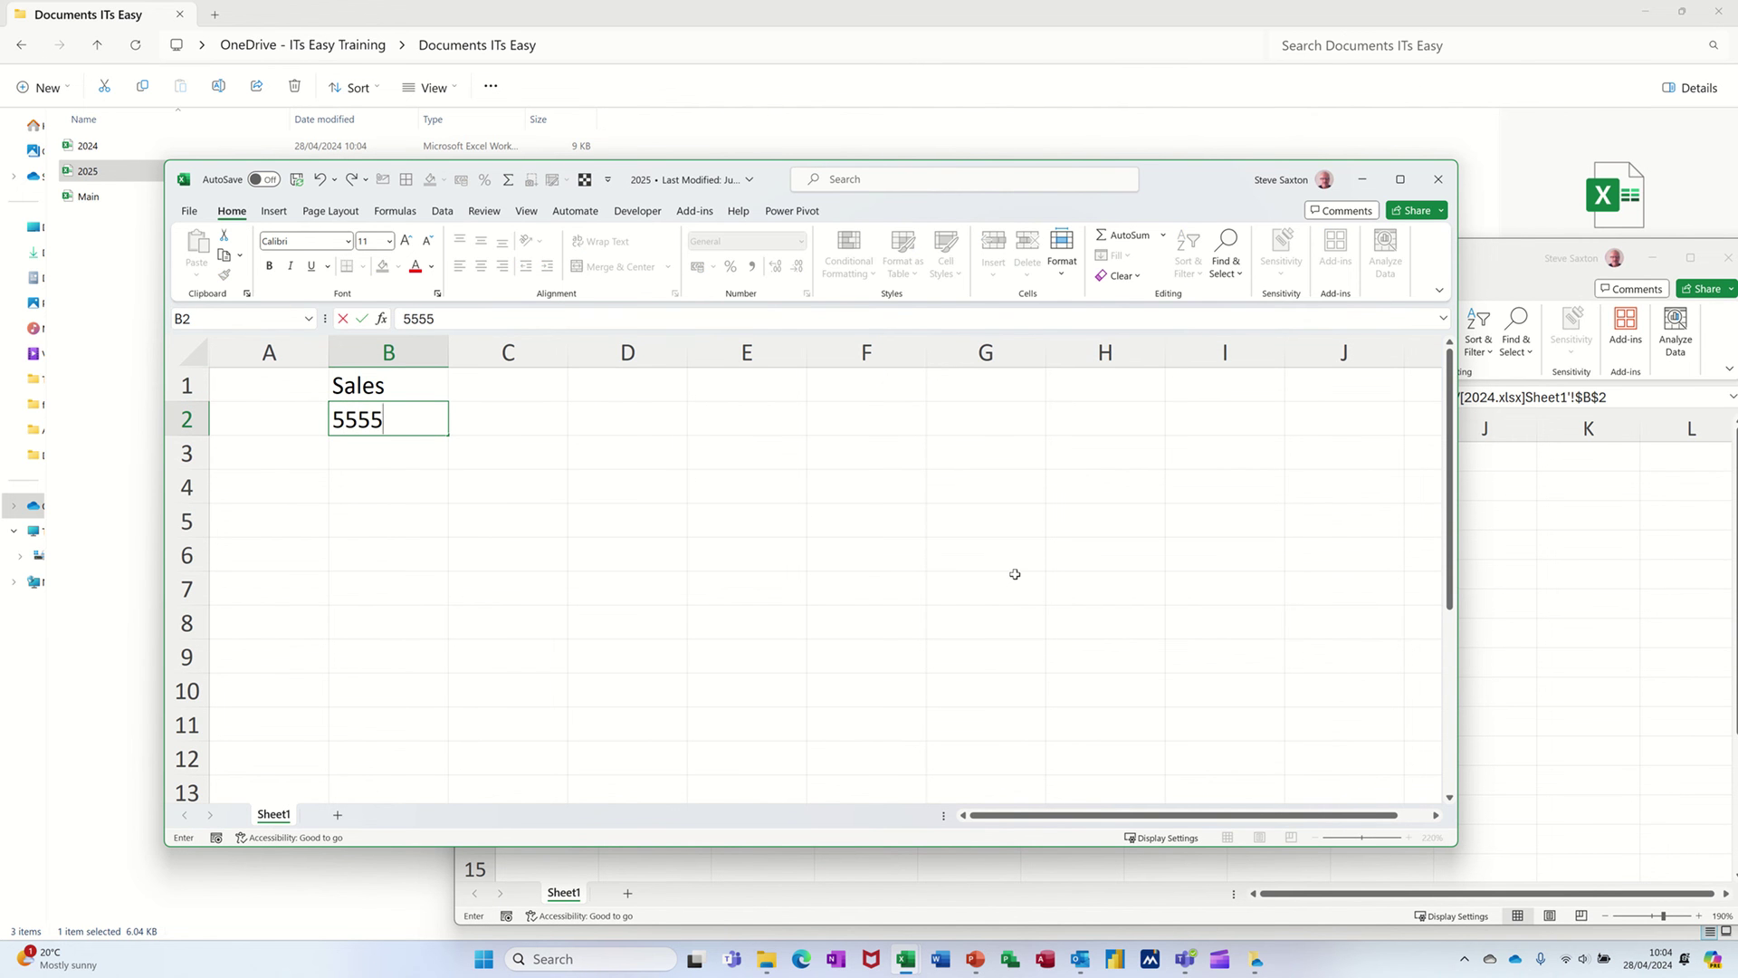
pyautogui.press('Return')
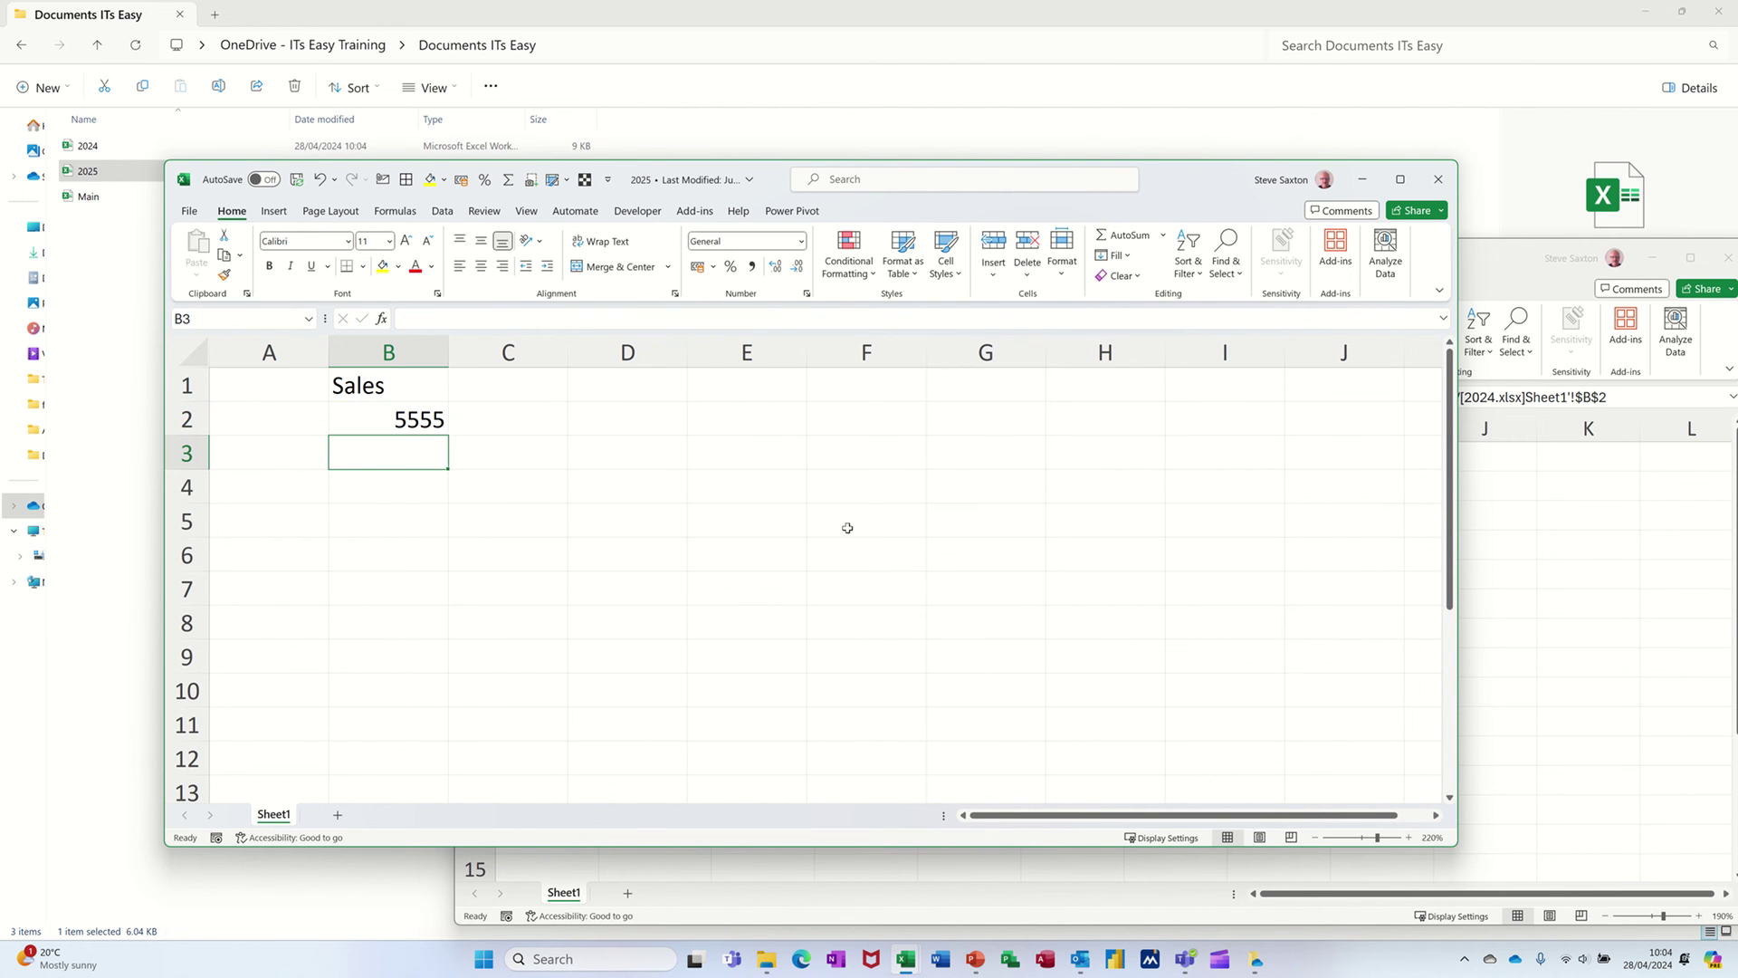
# Step: Format B2 as Accounting (£5,555.00), then save and close 2025.xlsx
pyautogui.click(302, 184)
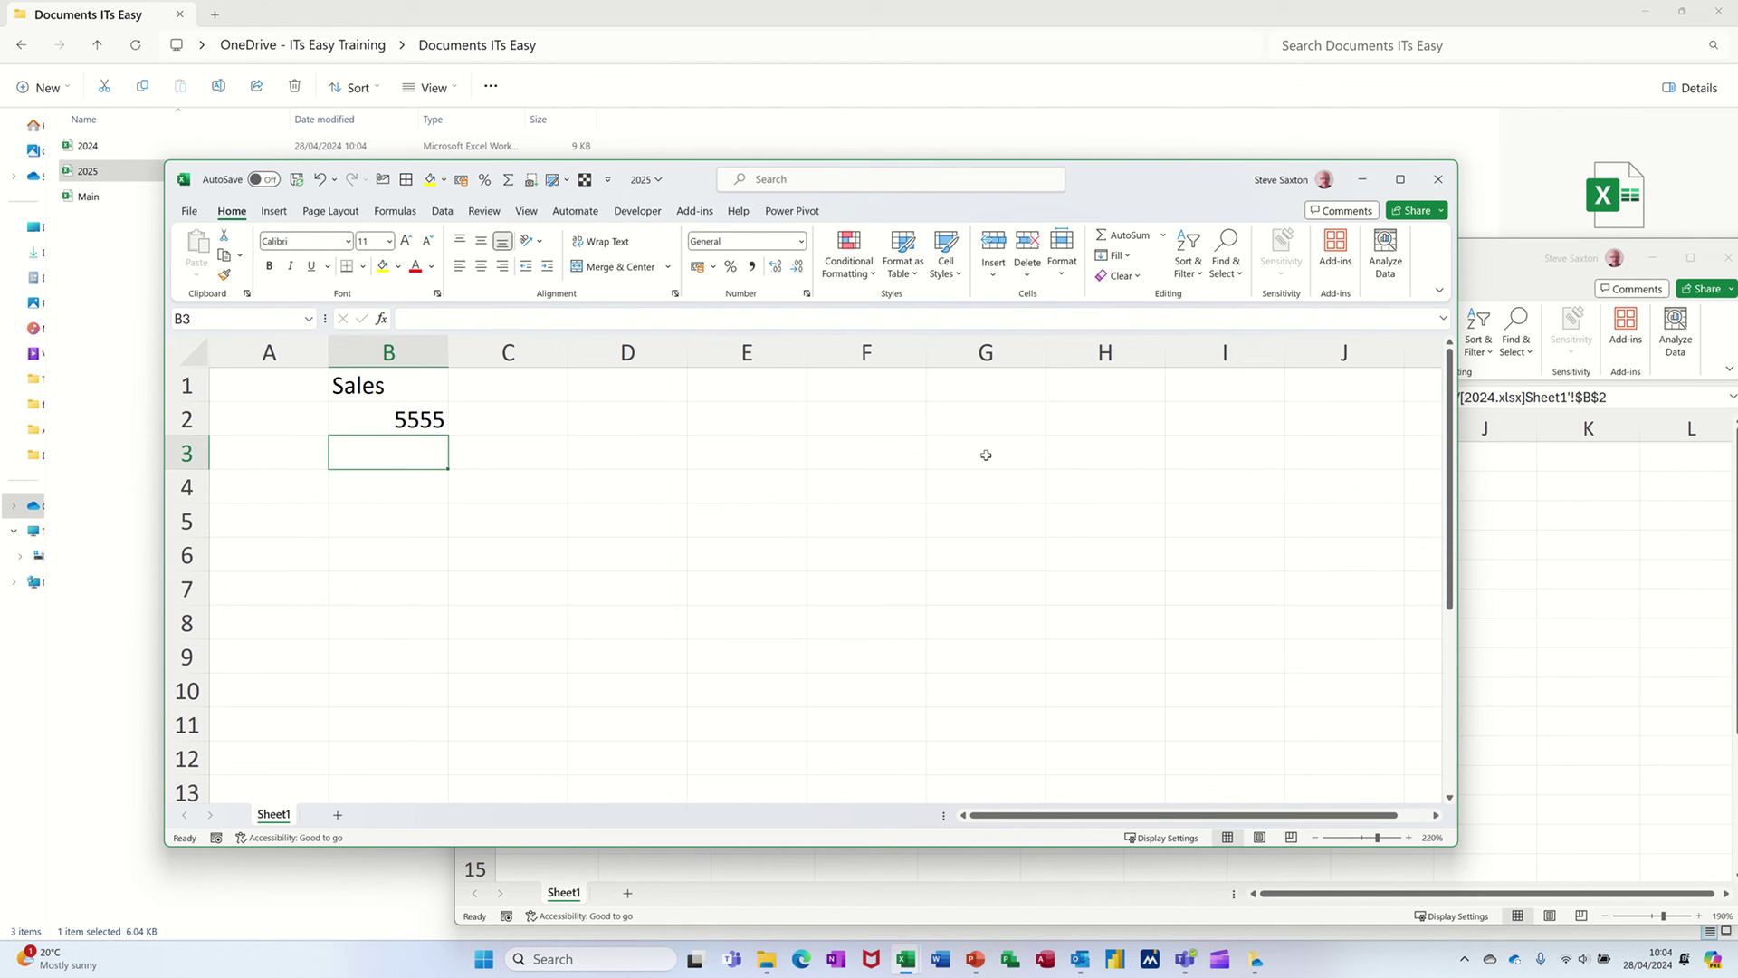
pyautogui.click(405, 418)
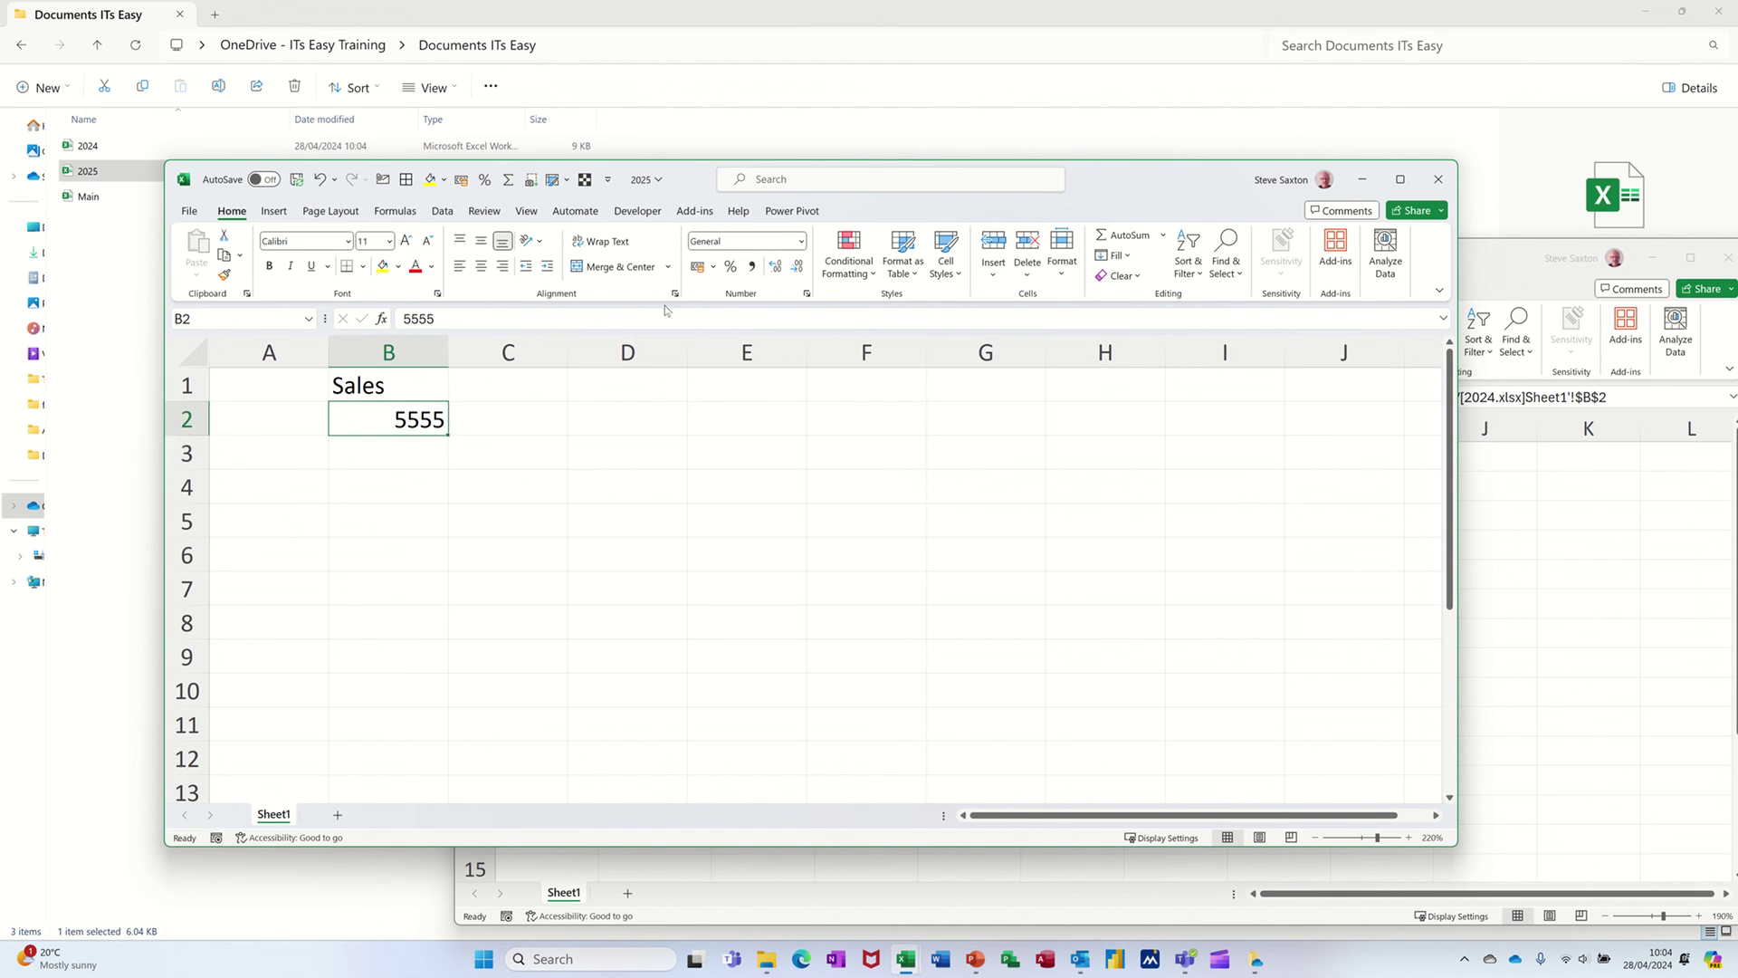
pyautogui.click(696, 268)
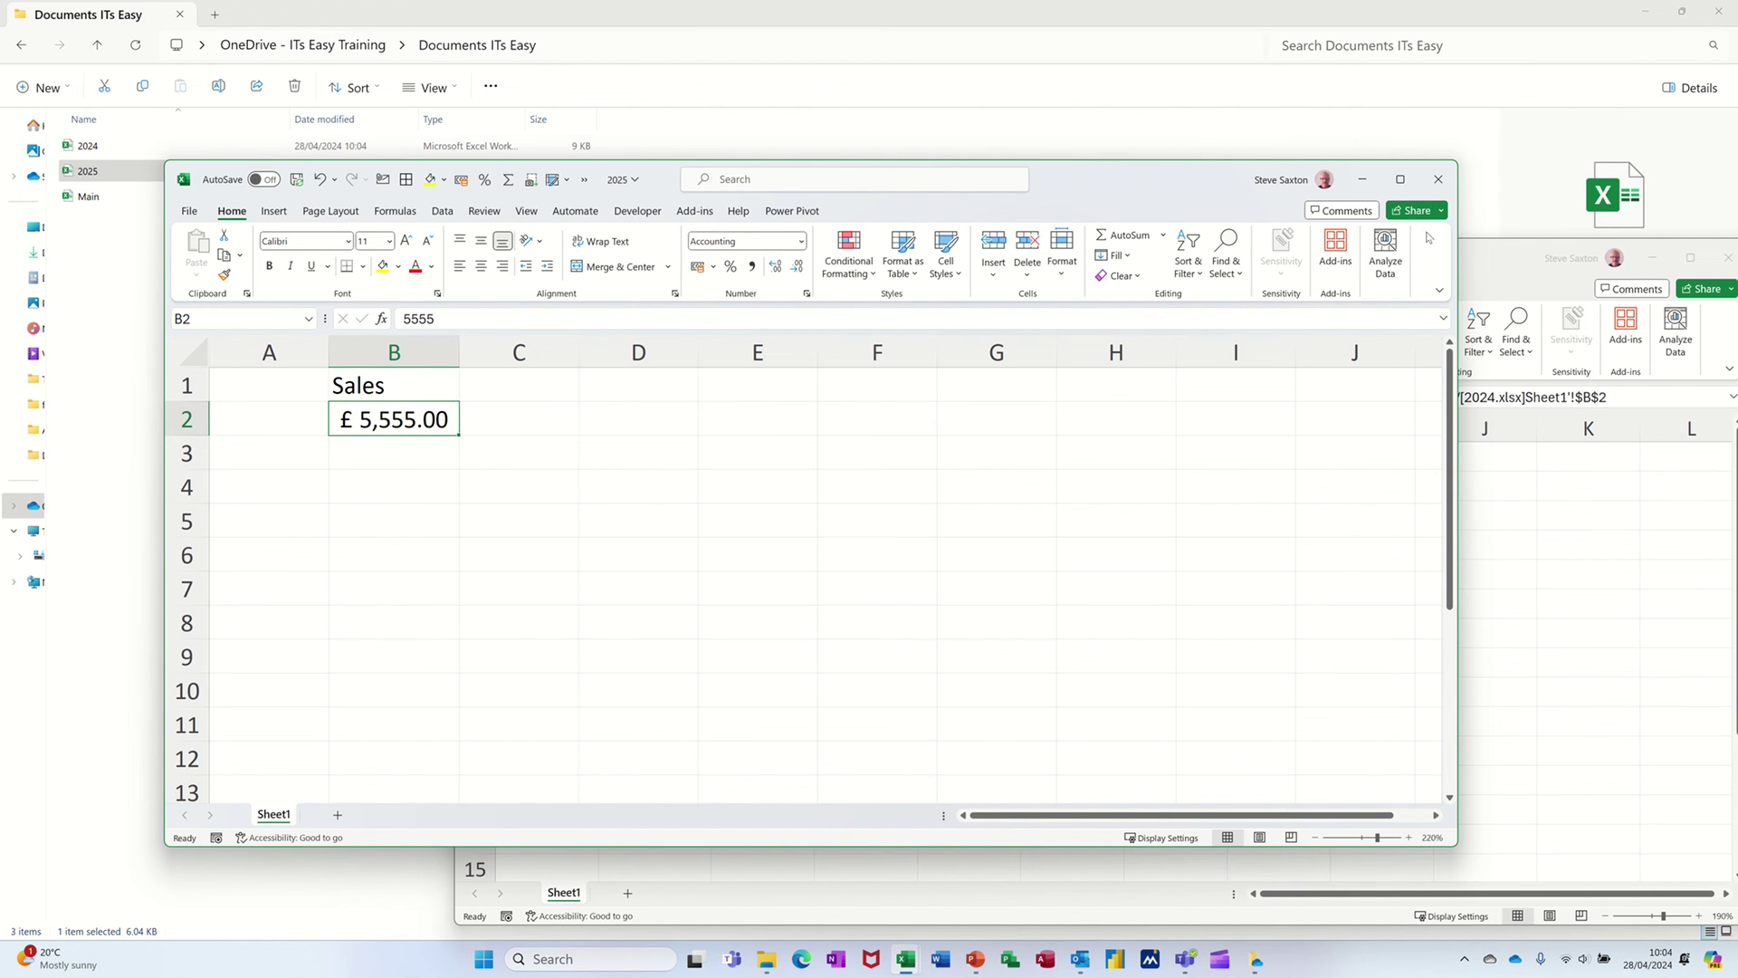
pyautogui.click(1439, 180)
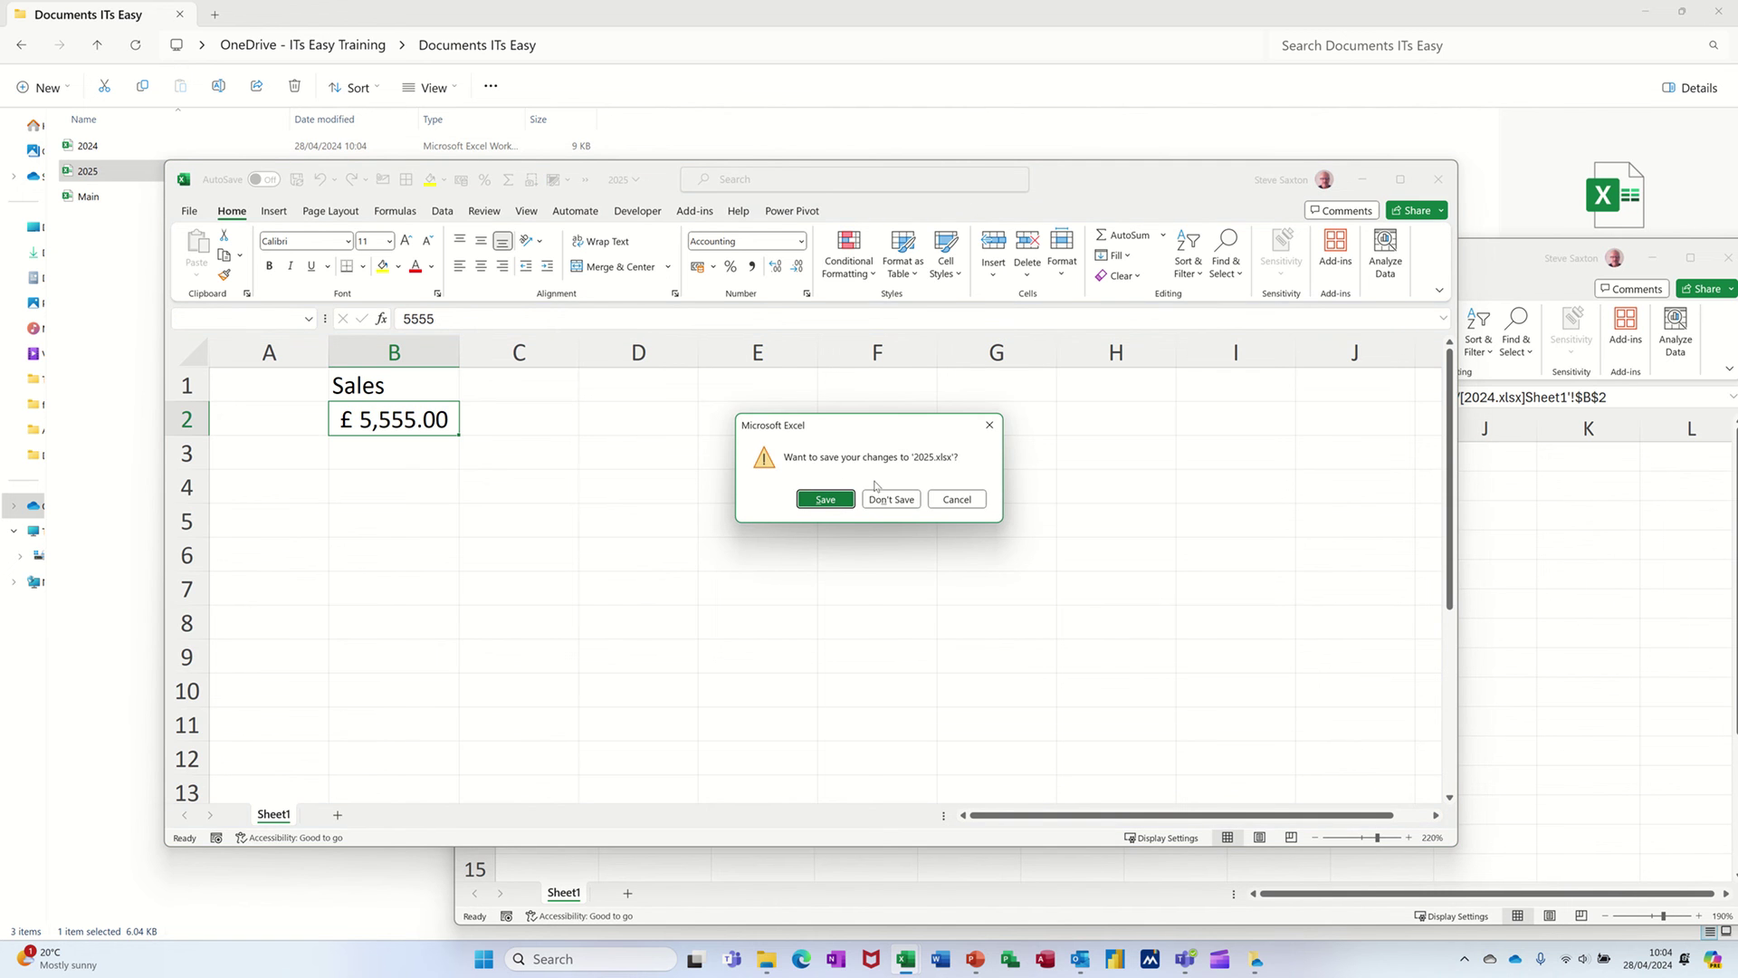
pyautogui.click(823, 497)
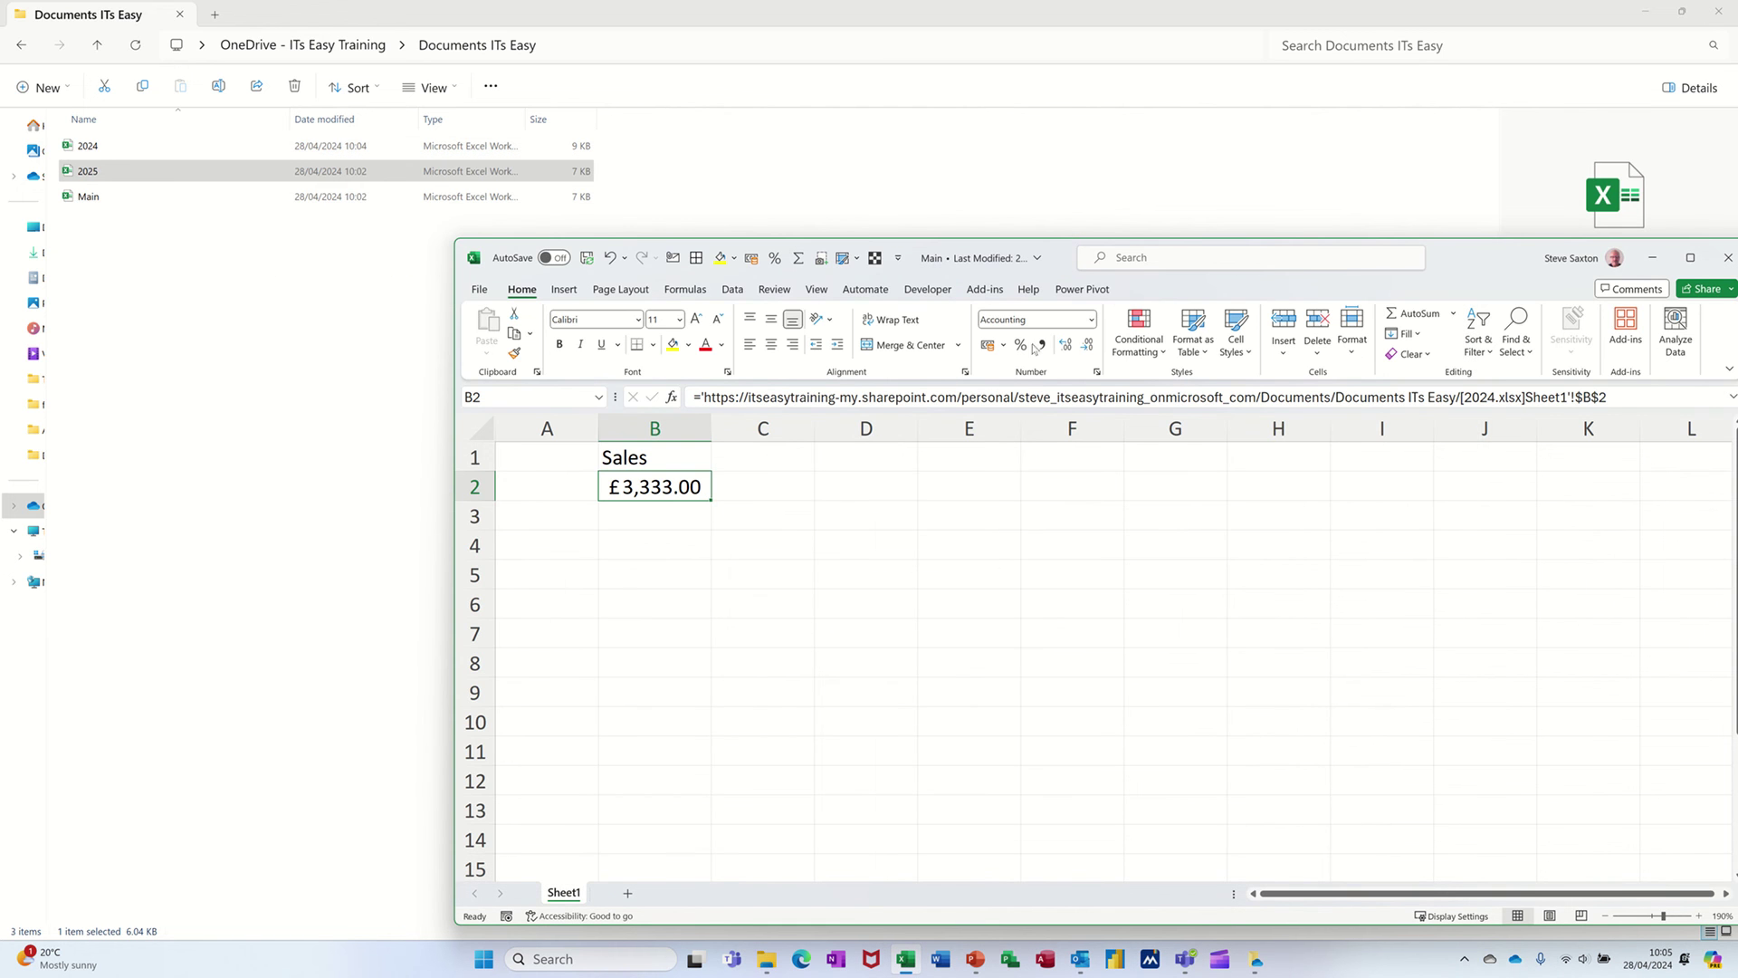
# Step: Open Main's File > Info page and its Edit Links to Files list
pyautogui.moveTo(1473, 269); pyautogui.dragTo(1210, 217)
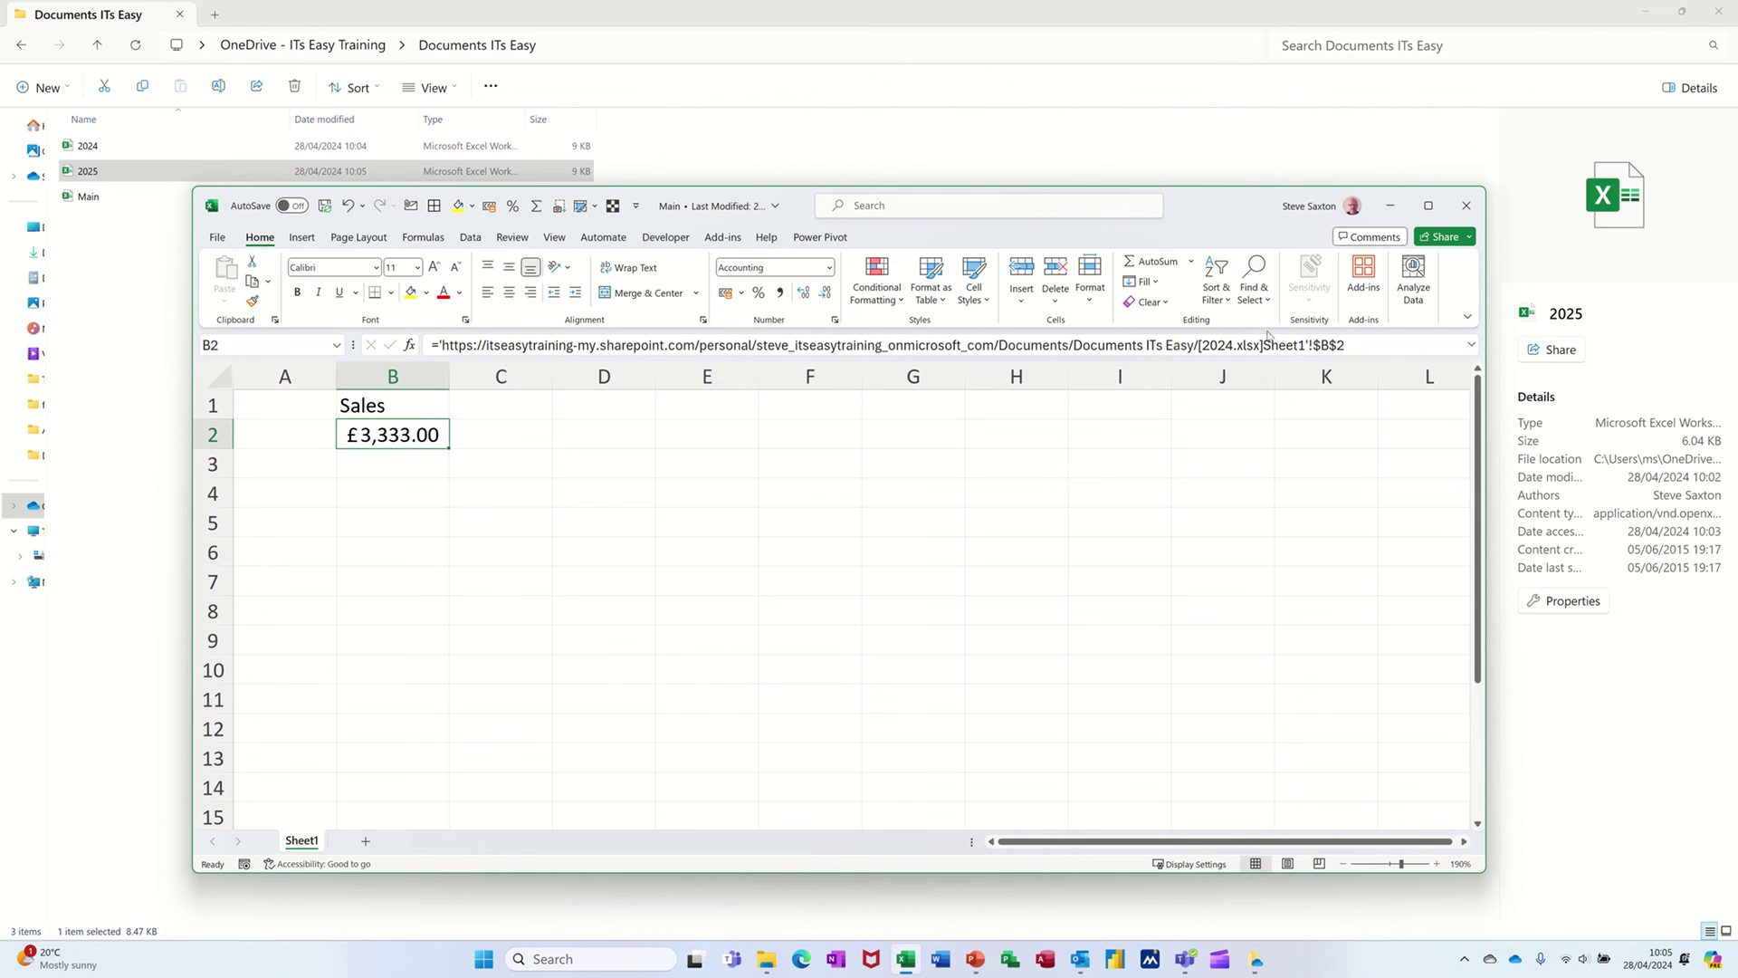
pyautogui.click(218, 238)
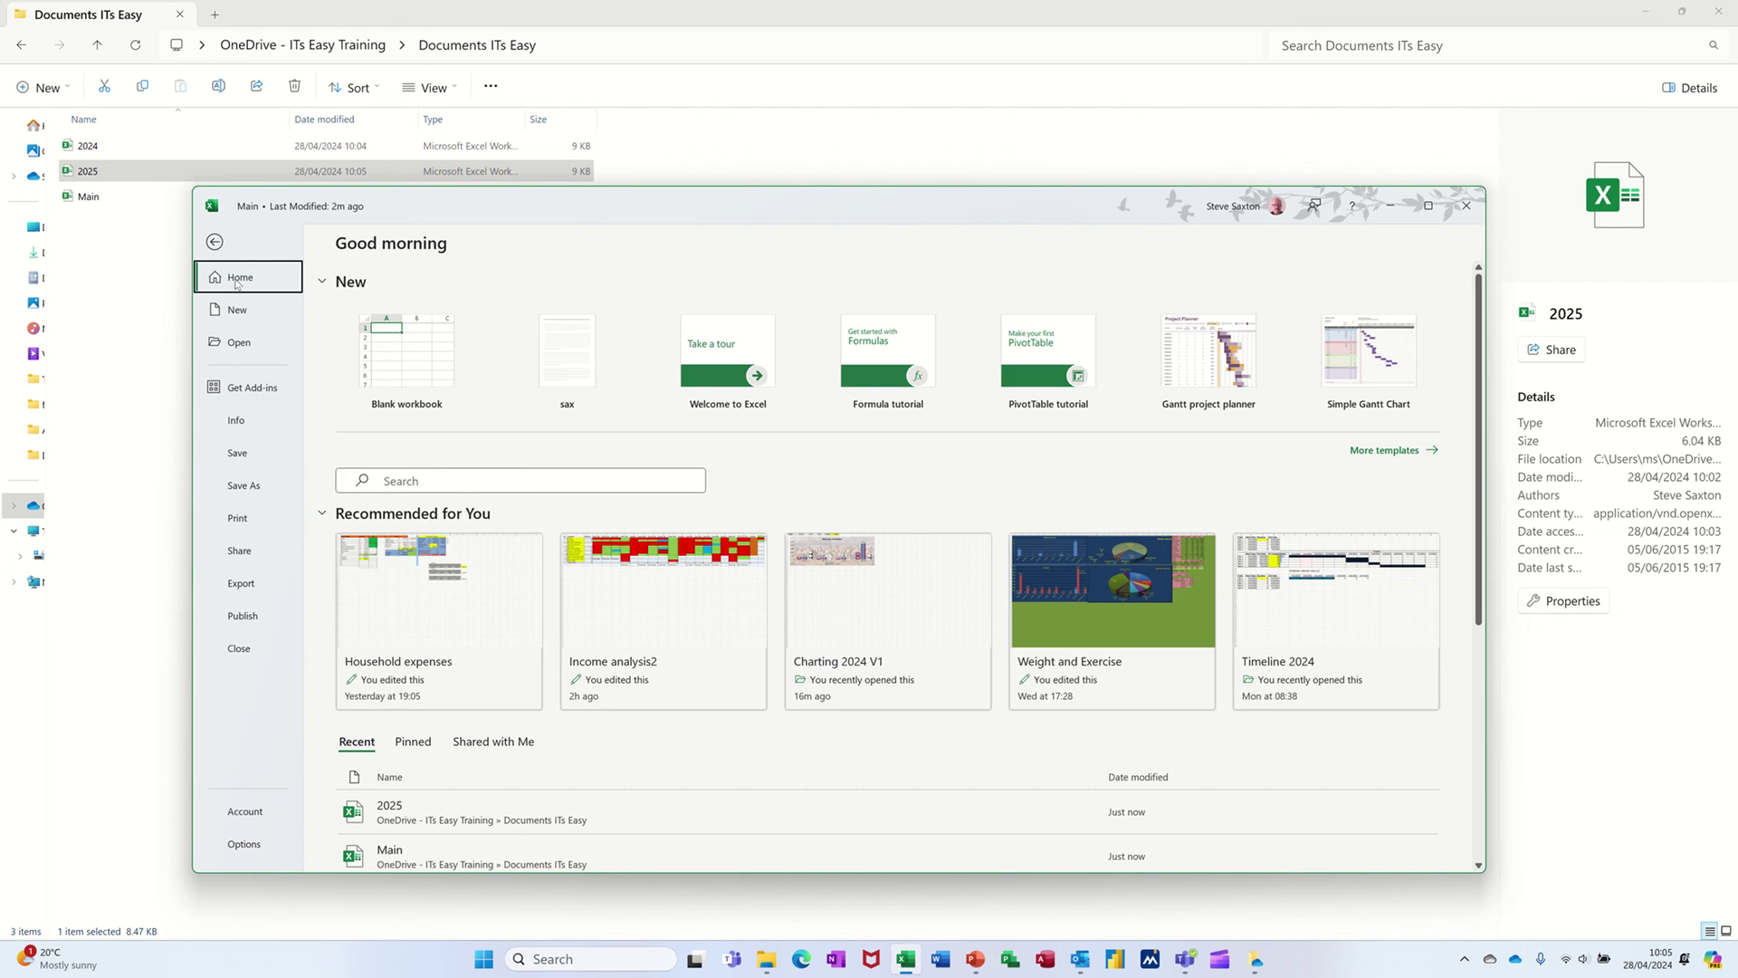
pyautogui.click(241, 425)
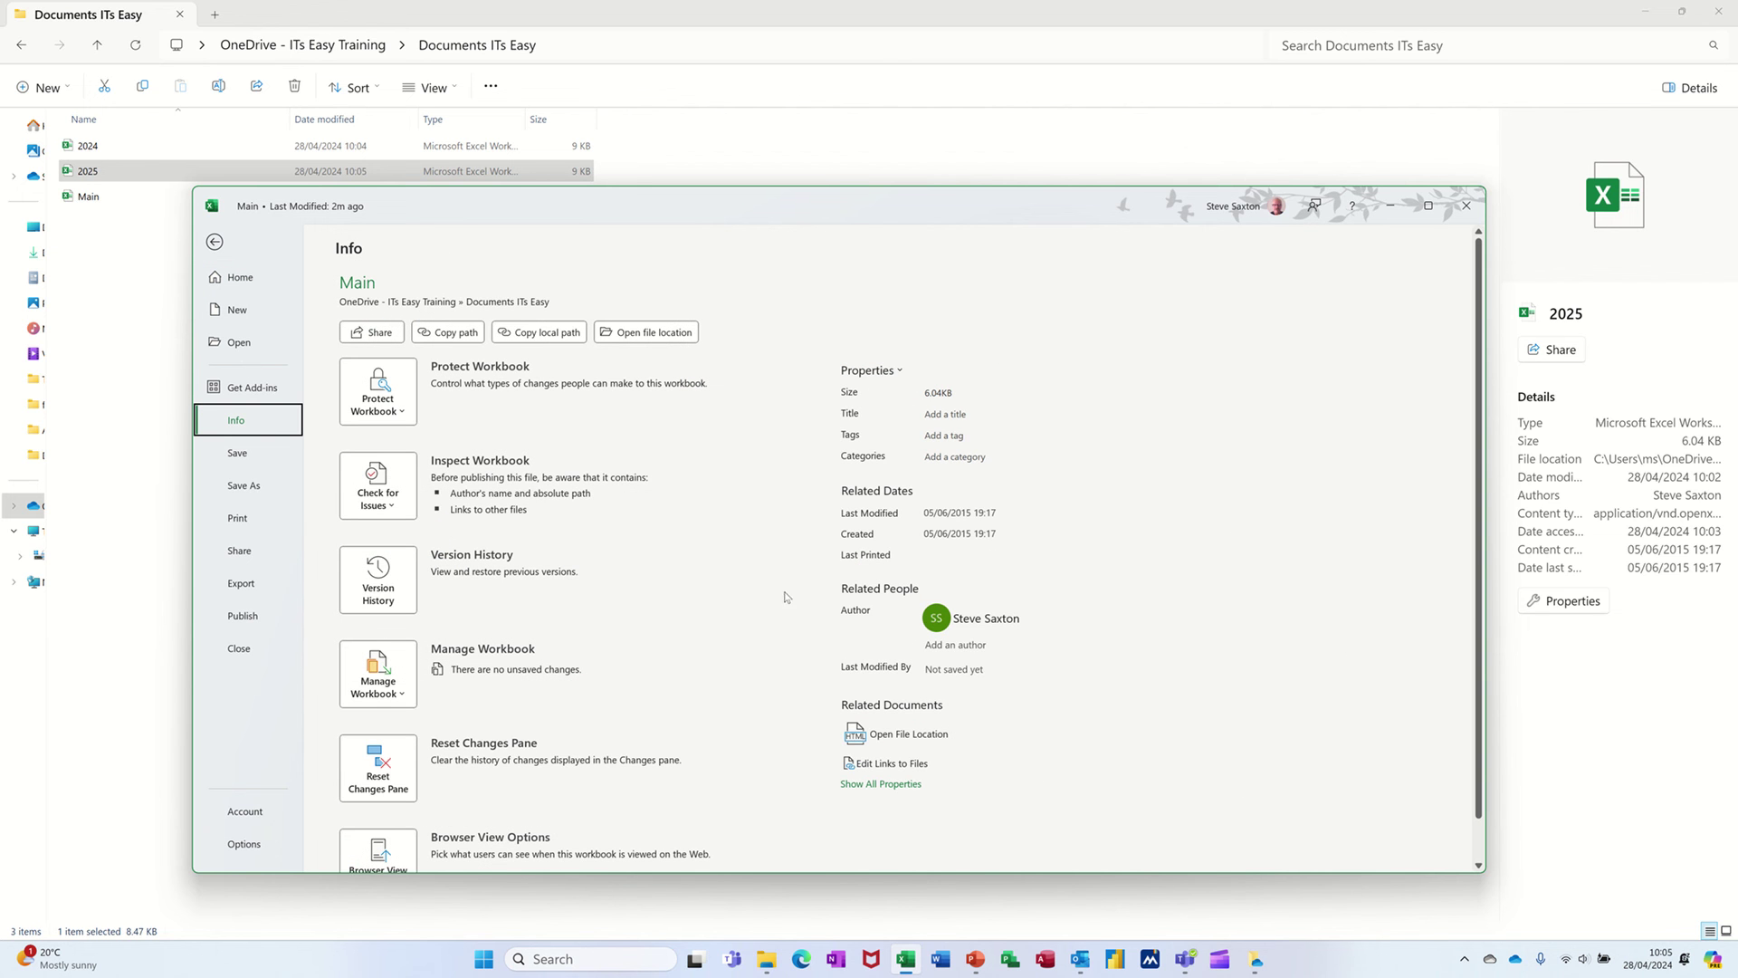
pyautogui.click(888, 764)
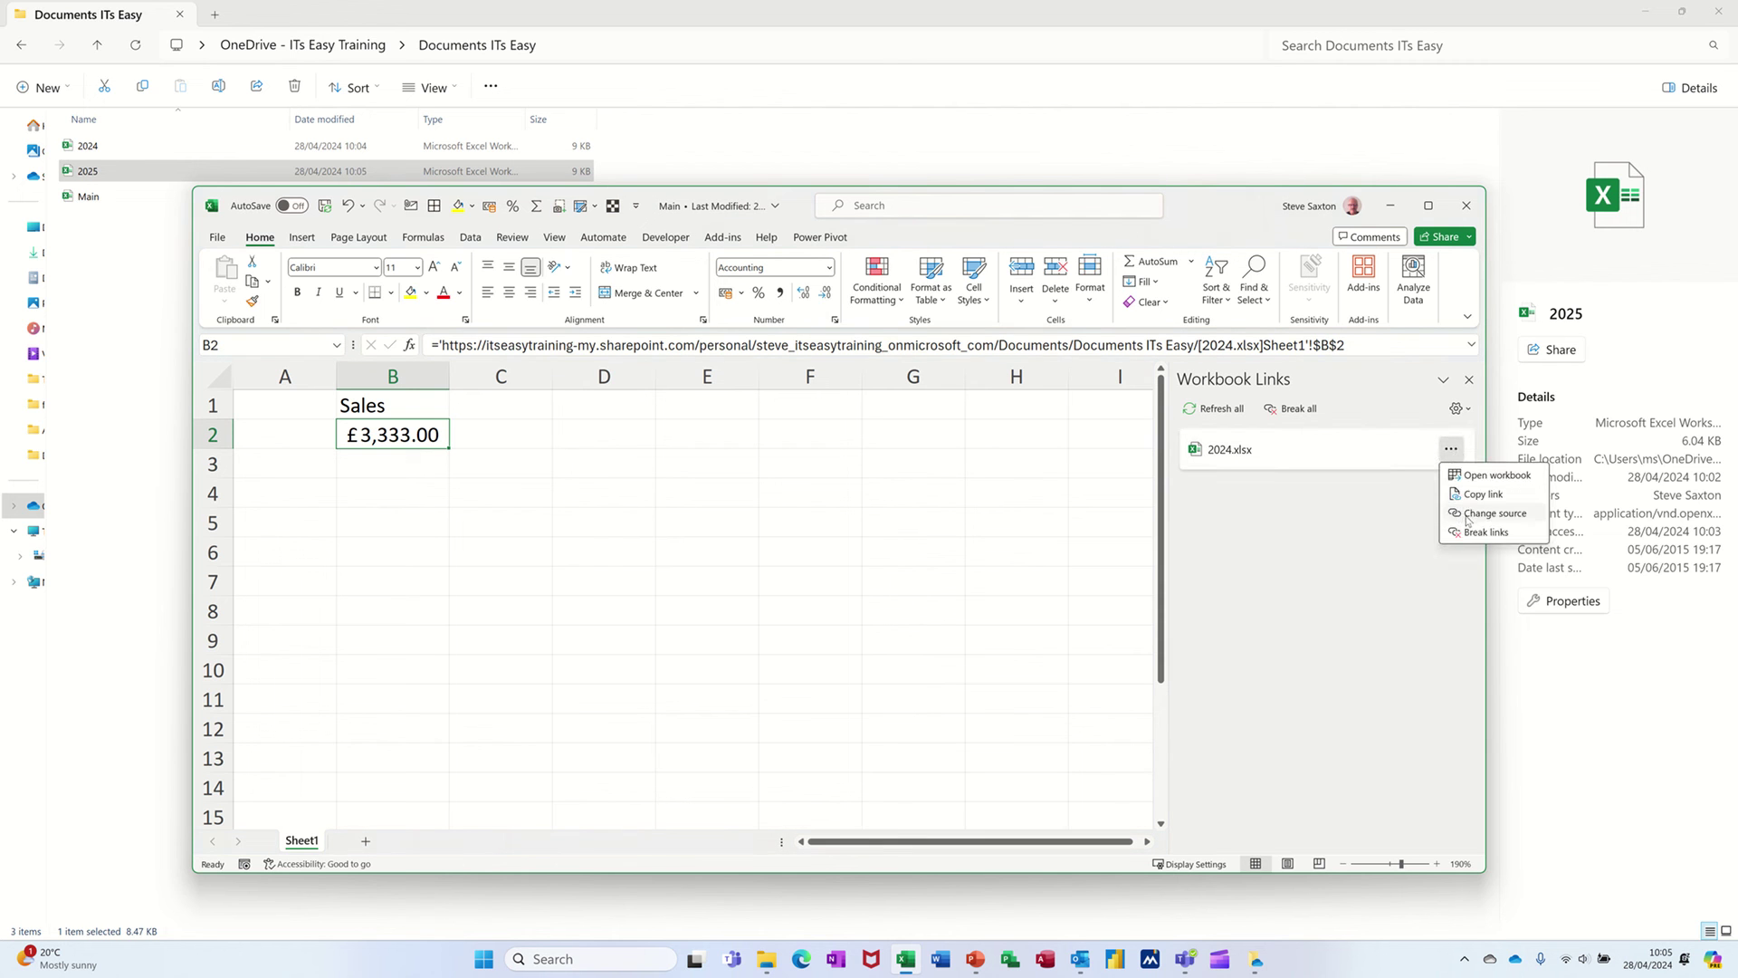
# Step: Change the 2024.xlsx link's source to 2025.xlsx so B2 shows £5,555.00
pyautogui.click(1495, 514)
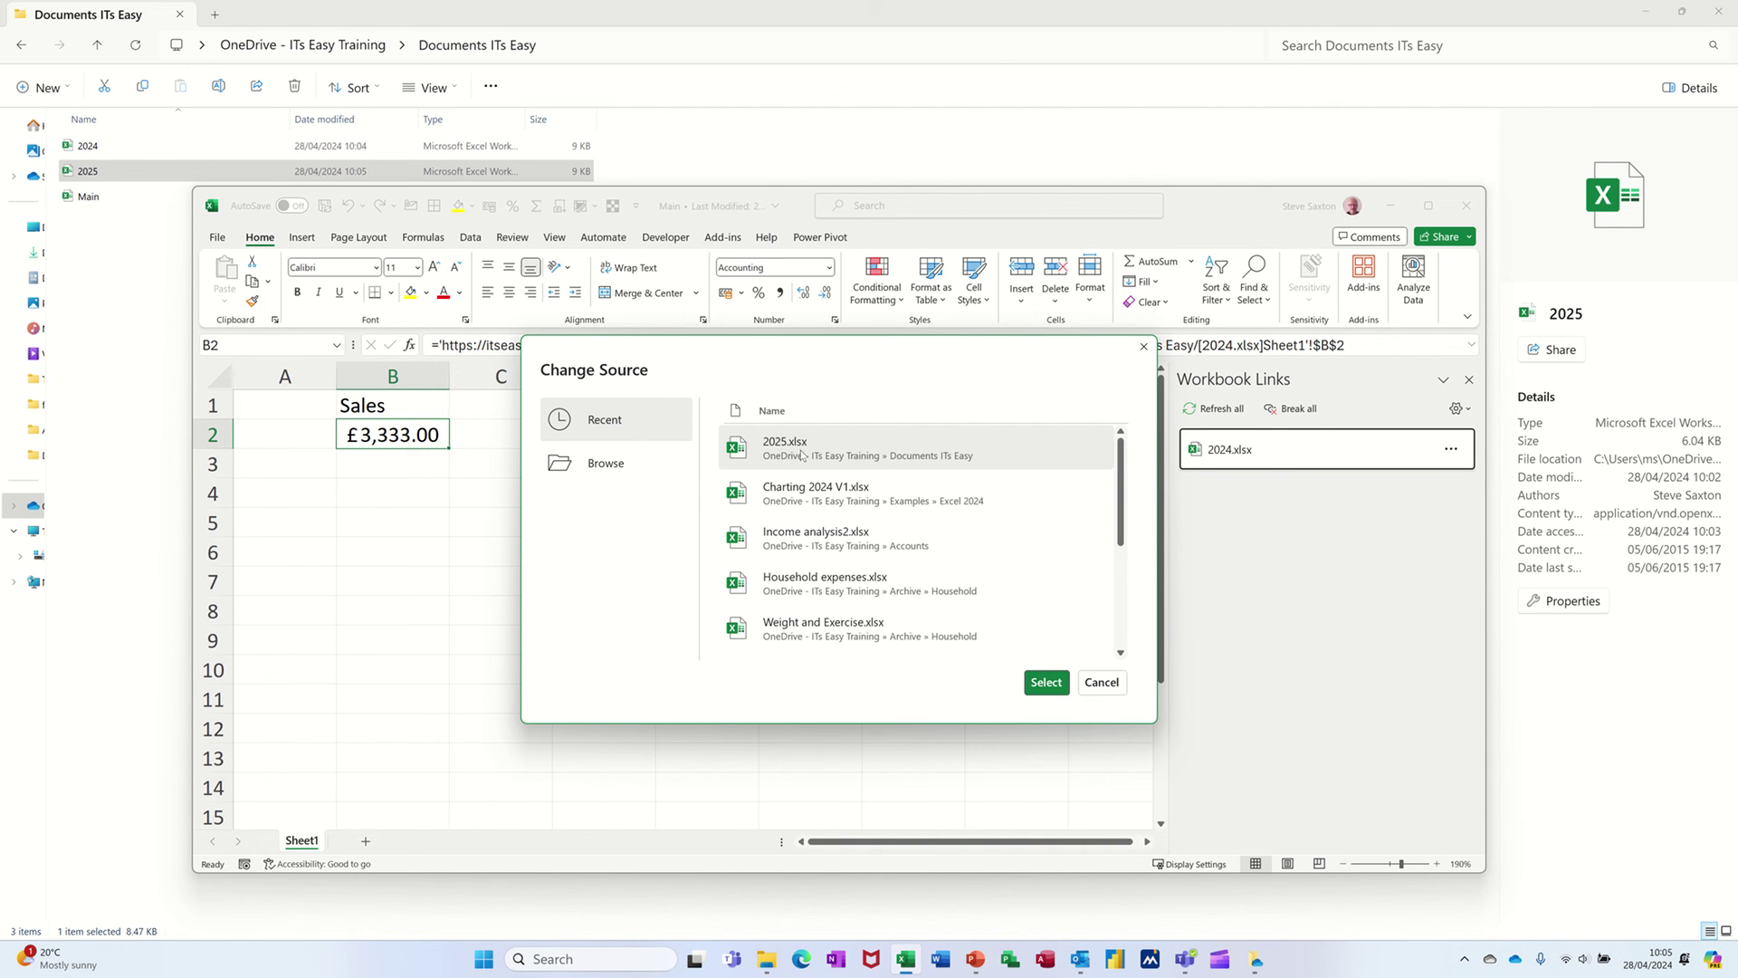
pyautogui.click(1048, 684)
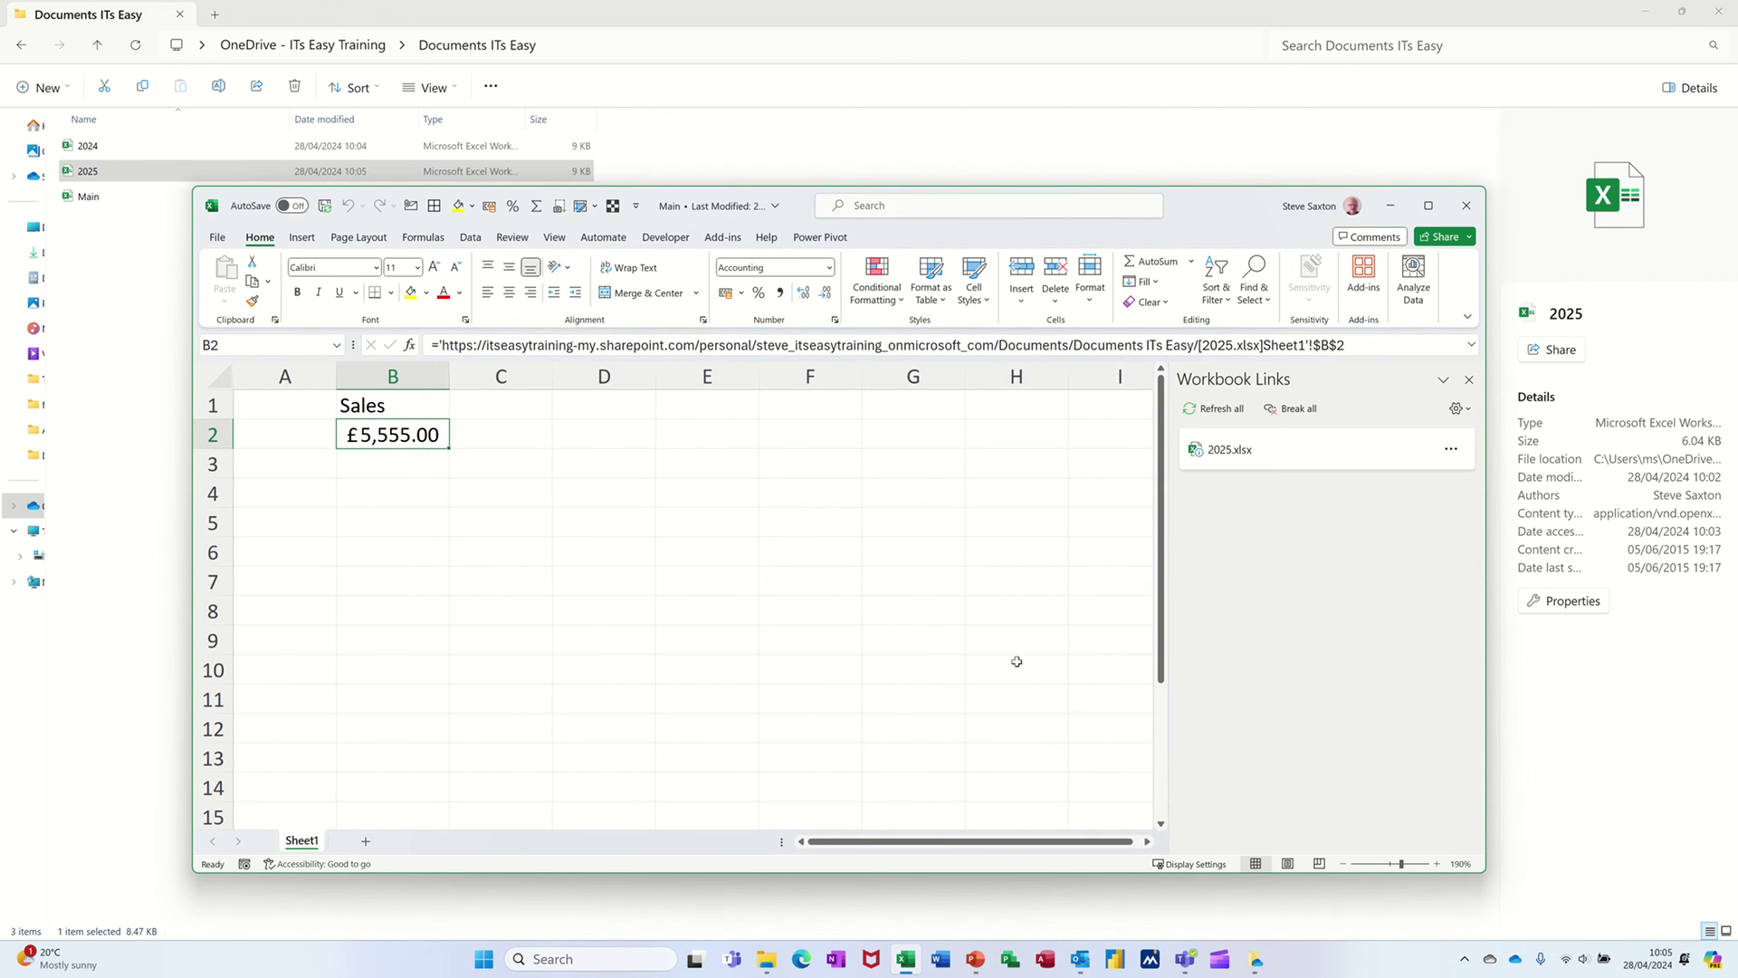